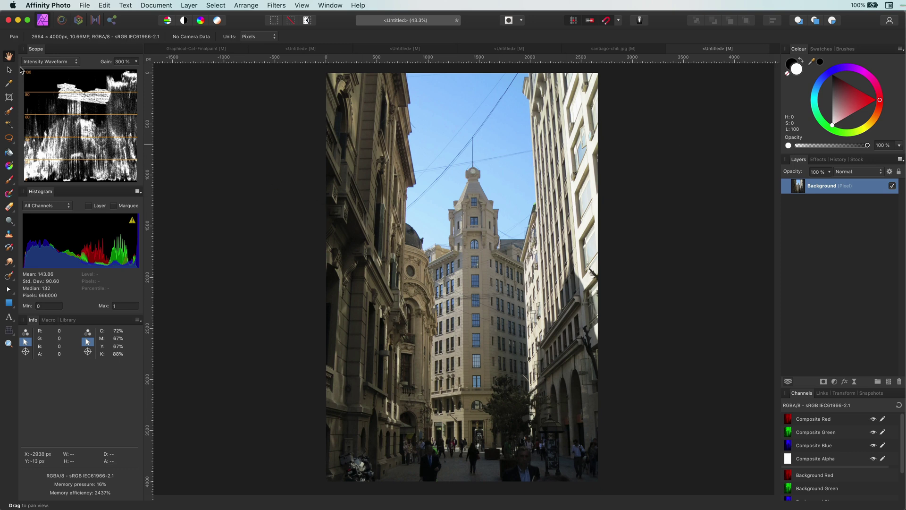
Step: Place two vertical guides at about 720 px and 1935 px, along the inner edges of the street's side buildings
{"action": "left_click", "coordinate": [9, 70]}
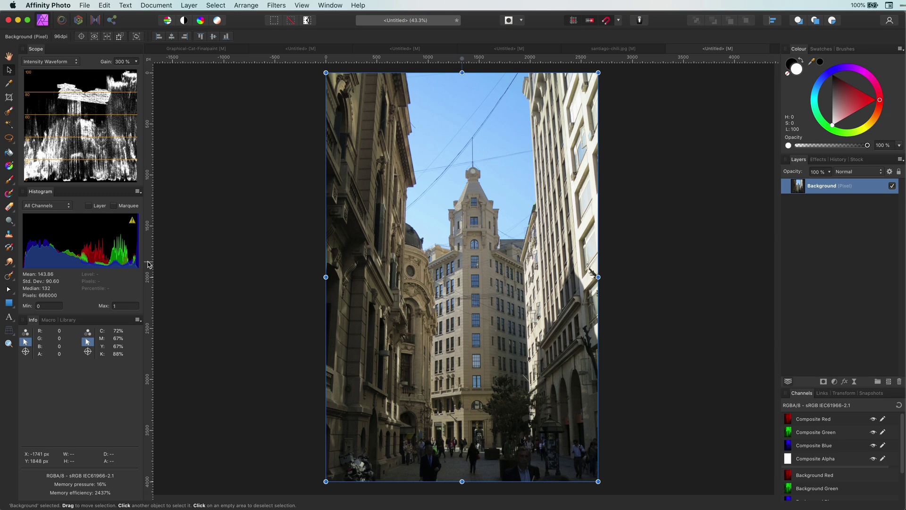
{"action": "left_click", "coordinate": [301, 5]}
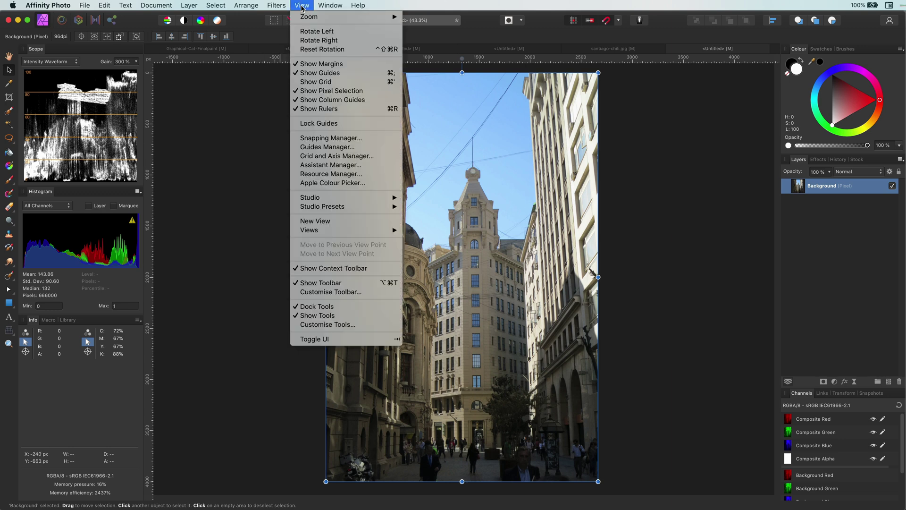
{"action": "left_click", "coordinate": [212, 135]}
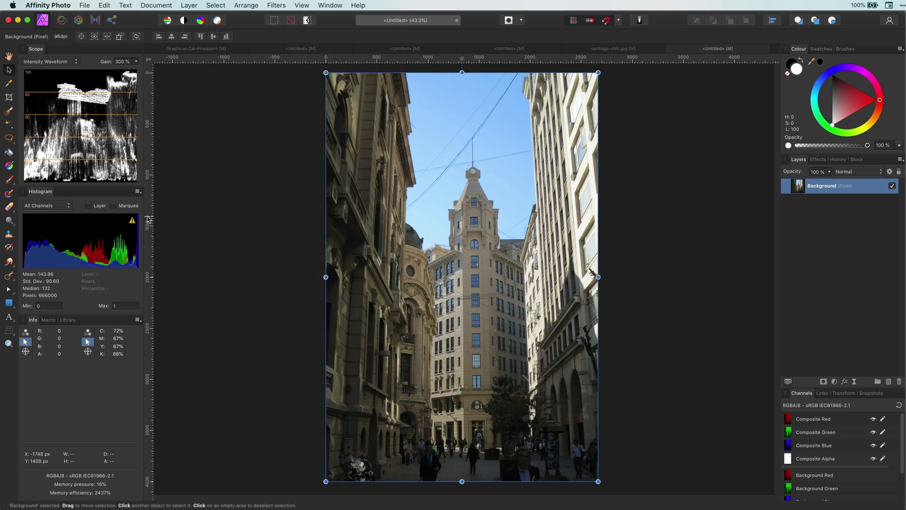
{"action": "left_click_drag", "start_coordinate": [148, 220], "coordinate": [523, 255]}
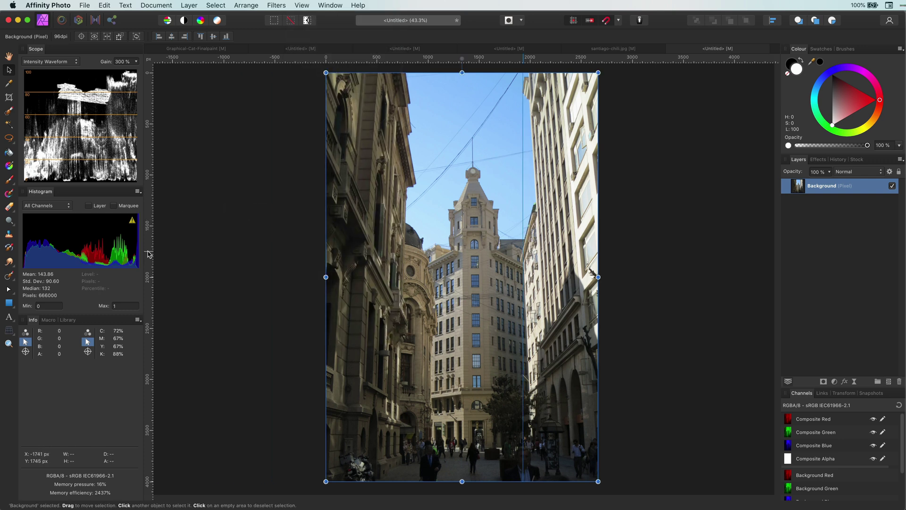
{"action": "left_click_drag", "start_coordinate": [148, 254], "coordinate": [399, 258]}
Step: Duplicate the Background layer and apply a single-plane Perspective correction that pulls both upper corners outward to straighten the buildings
{"action": "key", "text": "super+j"}
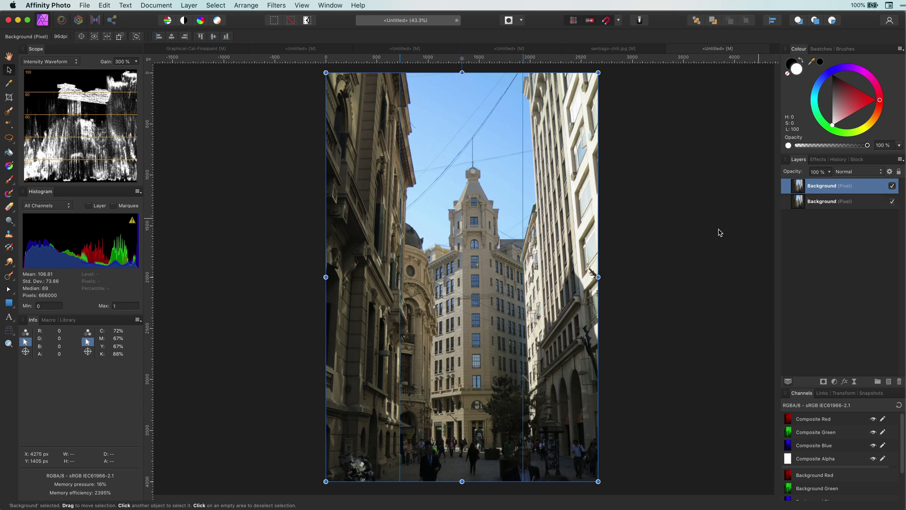
{"action": "left_click", "coordinate": [9, 330]}
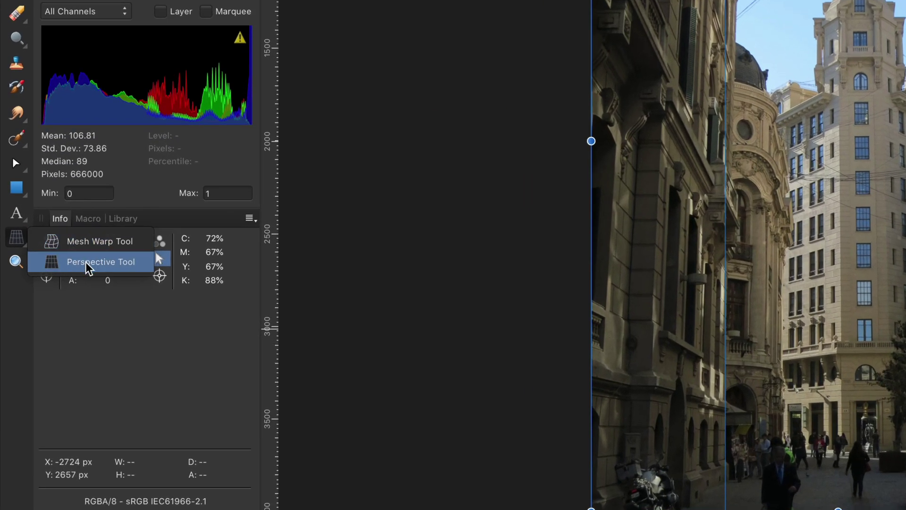
{"action": "left_click", "coordinate": [87, 265]}
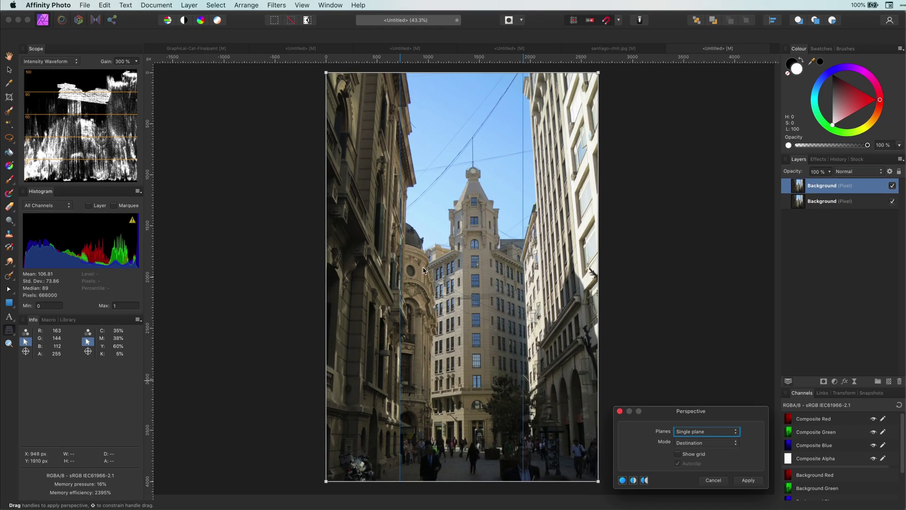
{"action": "scroll", "coordinate": [389, 177], "scroll_direction": "down", "scroll_amount": 1}
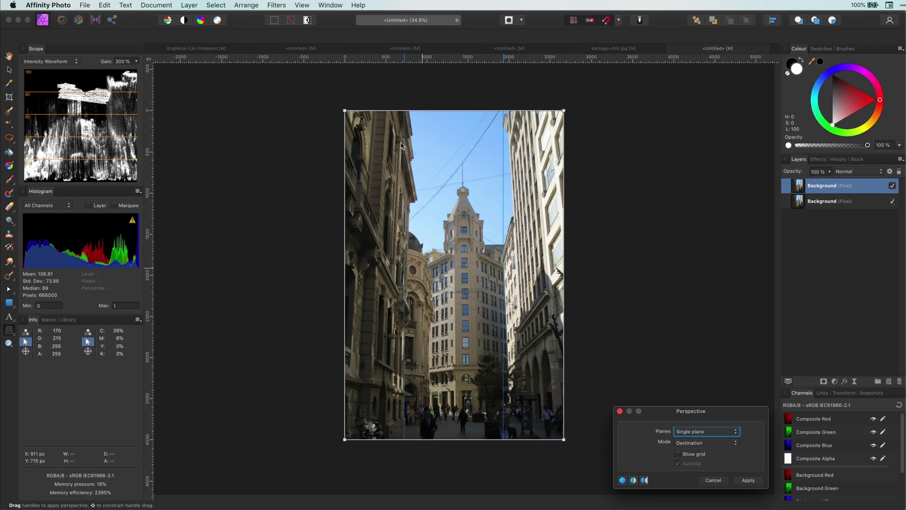
{"action": "left_click_drag", "start_coordinate": [564, 110], "coordinate": [590, 111]}
{"action": "left_click_drag", "start_coordinate": [344, 110], "coordinate": [319, 111]}
{"action": "left_click_drag", "start_coordinate": [590, 110], "coordinate": [603, 111]}
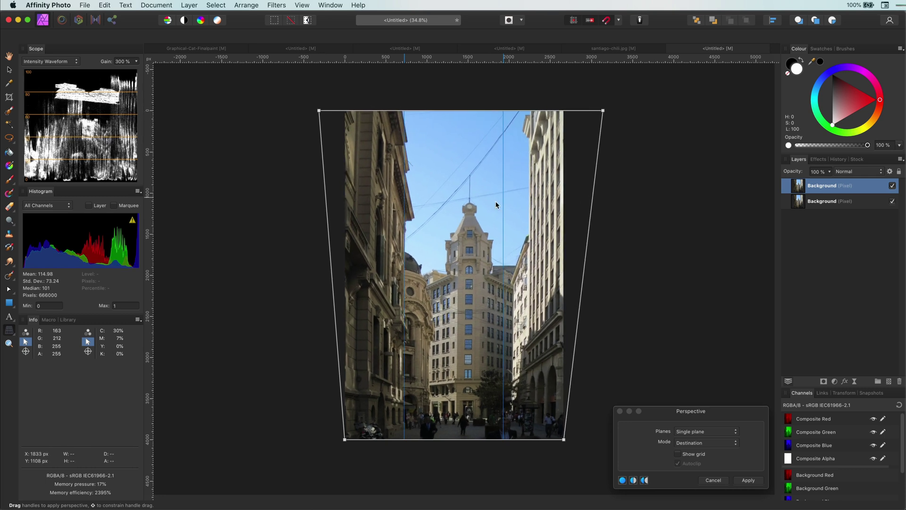
{"action": "left_click_drag", "start_coordinate": [319, 111], "coordinate": [313, 110]}
{"action": "key", "text": "Return"}
Step: Move the two vertical guides onto the central tower's vertical edges, at about 1360 px and 1630 px
{"action": "left_click_drag", "start_coordinate": [503, 210], "coordinate": [528, 210]}
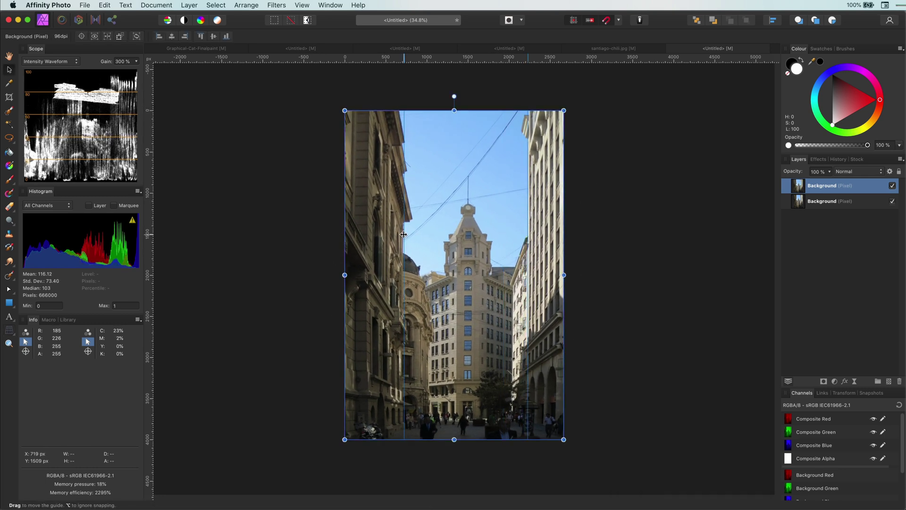
{"action": "left_click_drag", "start_coordinate": [404, 234], "coordinate": [454, 232]}
{"action": "scroll", "coordinate": [463, 262], "scroll_direction": "up", "scroll_amount": 5}
{"action": "scroll", "coordinate": [463, 262], "scroll_direction": "down", "scroll_amount": 3}
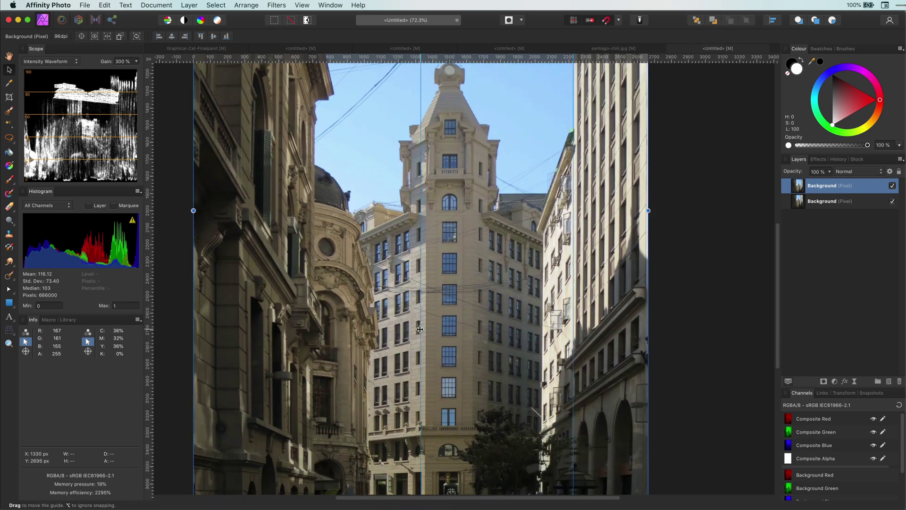
{"action": "left_click_drag", "start_coordinate": [420, 329], "coordinate": [425, 329]}
{"action": "left_click_drag", "start_coordinate": [574, 321], "coordinate": [471, 317]}
{"action": "scroll", "coordinate": [331, 311], "scroll_direction": "down", "scroll_amount": 5}
Step: Add a vertical guide on the left building at about 270 px and move the 1630 px guide to the right building's edge
{"action": "left_click_drag", "start_coordinate": [149, 307], "coordinate": [237, 311]}
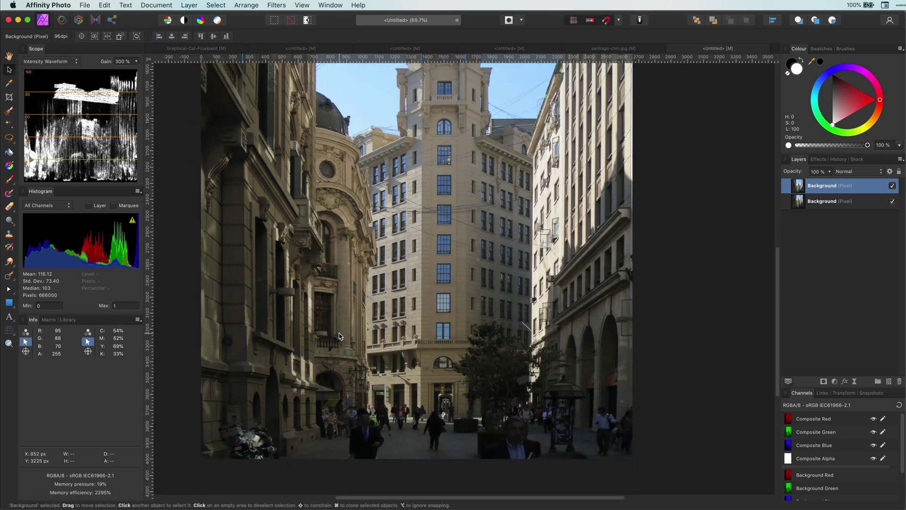
{"action": "scroll", "coordinate": [339, 336], "scroll_direction": "down", "scroll_amount": 3}
{"action": "scroll", "coordinate": [330, 293], "scroll_direction": "up", "scroll_amount": 5}
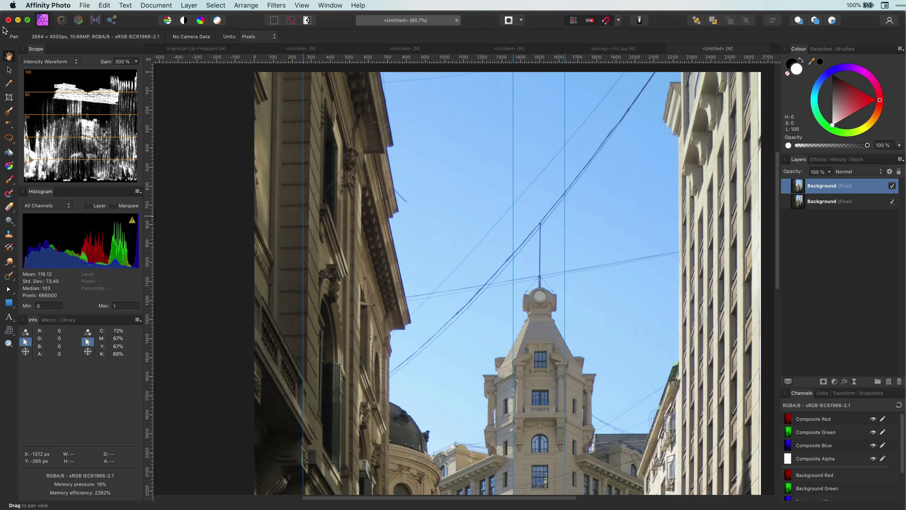
{"action": "left_click_drag", "start_coordinate": [304, 227], "coordinate": [306, 226]}
{"action": "scroll", "coordinate": [306, 227], "scroll_direction": "up", "scroll_amount": 3}
{"action": "scroll", "coordinate": [293, 337], "scroll_direction": "down", "scroll_amount": 5}
{"action": "left_click_drag", "start_coordinate": [565, 237], "coordinate": [680, 238]}
{"action": "scroll", "coordinate": [472, 283], "scroll_direction": "down", "scroll_amount": 3}
Step: Apply a second Perspective correction to the top layer, nudging both upper corners slightly outward so the side buildings follow the guides
{"action": "left_click", "coordinate": [11, 331]}
{"action": "left_click", "coordinate": [42, 343]}
{"action": "scroll", "coordinate": [371, 136], "scroll_direction": "up", "scroll_amount": 3}
{"action": "left_click_drag", "start_coordinate": [352, 120], "coordinate": [347, 122]}
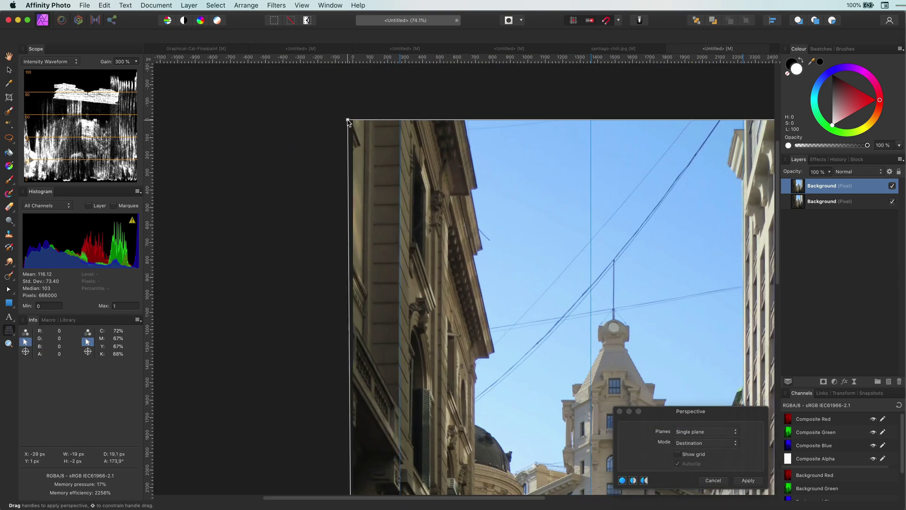
{"action": "scroll", "coordinate": [462, 246], "scroll_direction": "down", "scroll_amount": 2}
{"action": "scroll", "coordinate": [462, 247], "scroll_direction": "down", "scroll_amount": 6}
{"action": "scroll", "coordinate": [462, 247], "scroll_direction": "up", "scroll_amount": 7}
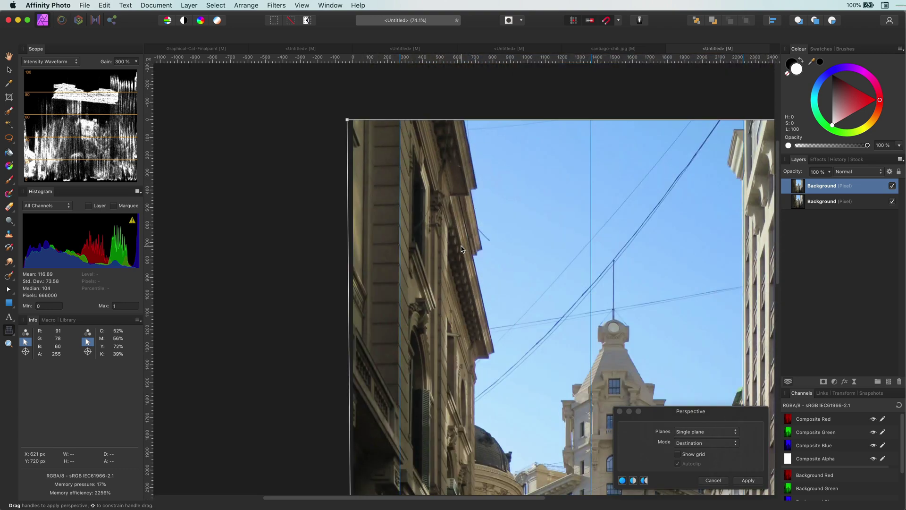
{"action": "scroll", "coordinate": [492, 224], "scroll_direction": "right", "scroll_amount": 3}
{"action": "scroll", "coordinate": [492, 223], "scroll_direction": "down", "scroll_amount": 2}
{"action": "scroll", "coordinate": [491, 226], "scroll_direction": "up", "scroll_amount": 5}
{"action": "left_click_drag", "start_coordinate": [683, 154], "coordinate": [685, 153]}
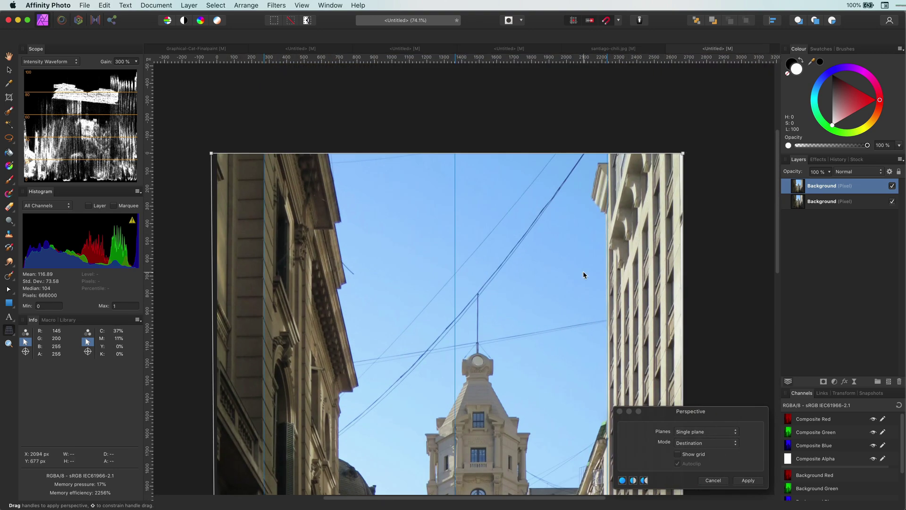
{"action": "key", "text": "Return"}
Step: Examine the corrected photo's verticals against the guides, from the whole image down to the base of the left building
{"action": "scroll", "coordinate": [447, 354], "scroll_direction": "down", "scroll_amount": 4}
{"action": "scroll", "coordinate": [446, 350], "scroll_direction": "down", "scroll_amount": 5}
{"action": "key", "text": "super+0"}
{"action": "left_click", "coordinate": [430, 359]}
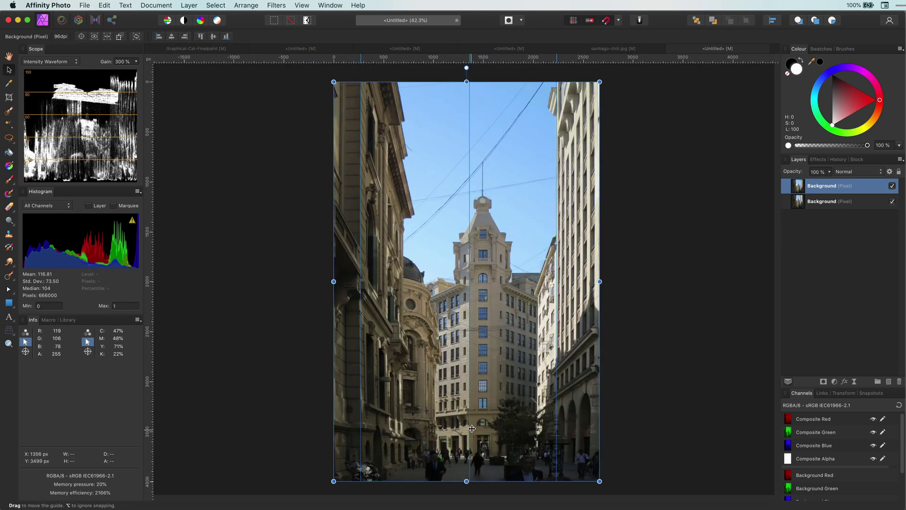
{"action": "scroll", "coordinate": [416, 372], "scroll_direction": "up", "scroll_amount": 4}
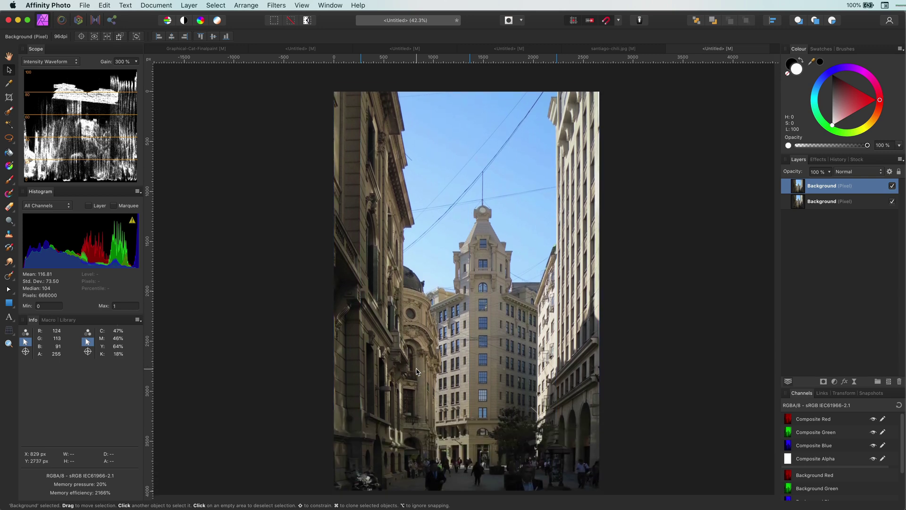
{"action": "scroll", "coordinate": [417, 372], "scroll_direction": "down", "scroll_amount": 3}
{"action": "scroll", "coordinate": [416, 371], "scroll_direction": "down", "scroll_amount": 1}
{"action": "scroll", "coordinate": [416, 371], "scroll_direction": "up", "scroll_amount": 5}
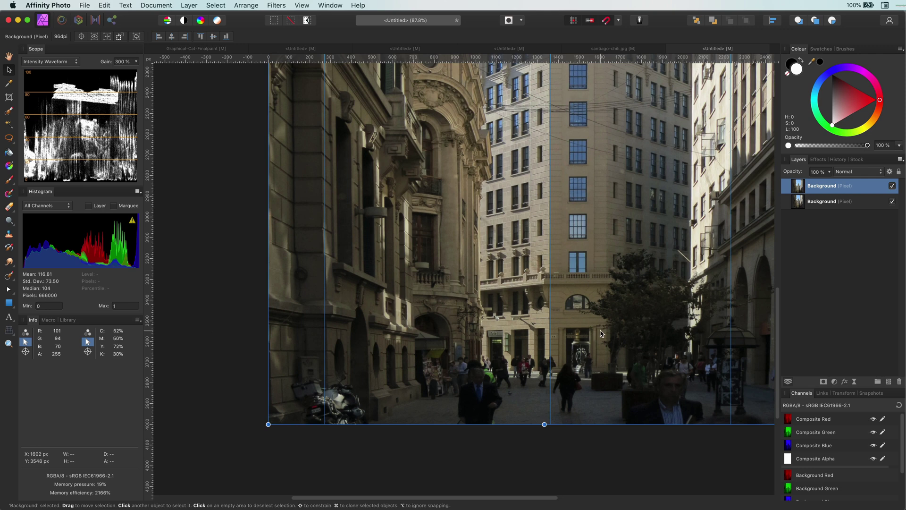
Step: Duplicate the top layer and add Mesh Warp nodes around the lower part of the left building, along its guide
{"action": "key", "text": "super+j"}
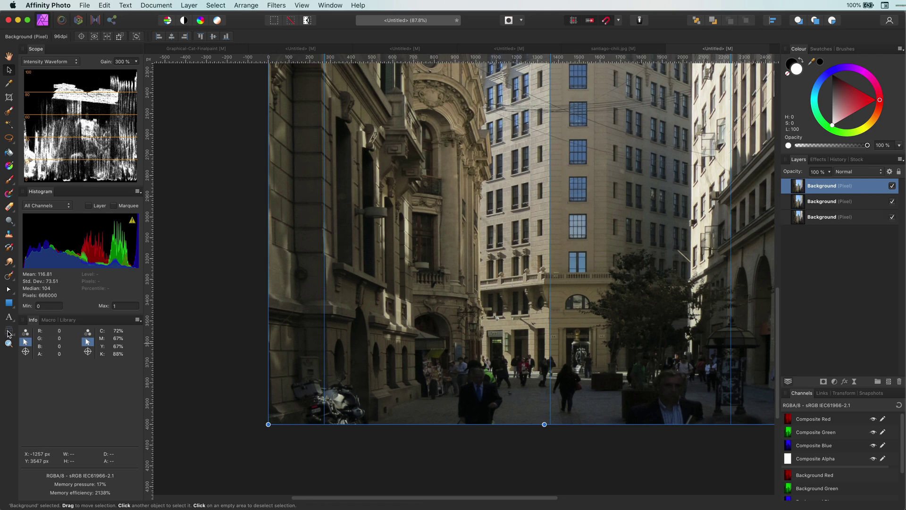
{"action": "left_click", "coordinate": [9, 333]}
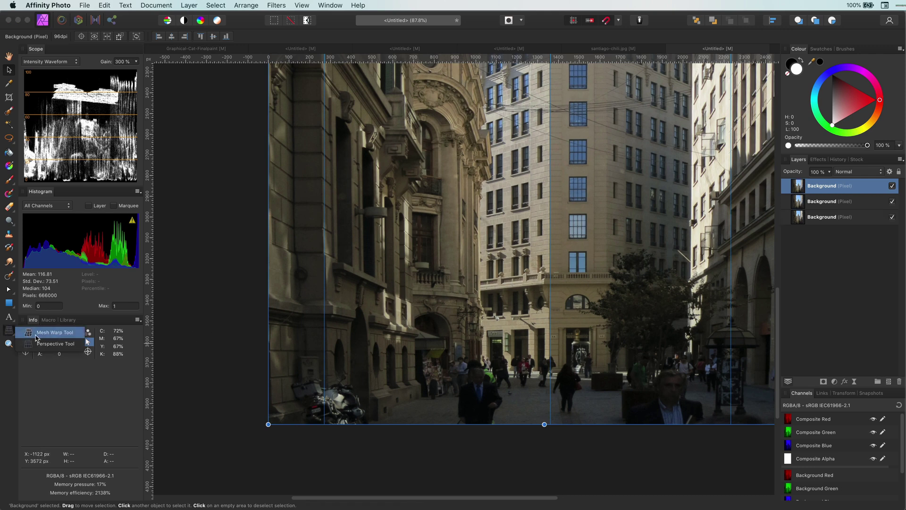
{"action": "left_click", "coordinate": [36, 333]}
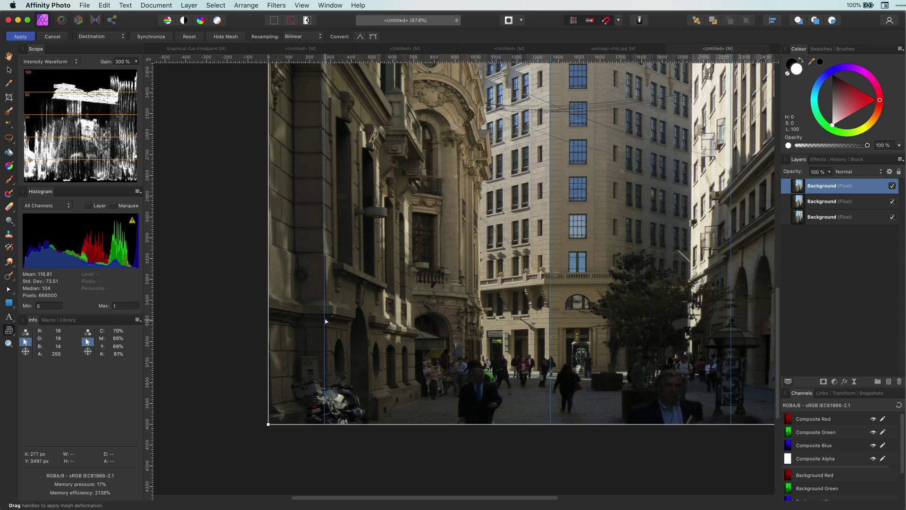
{"action": "double_click", "coordinate": [390, 317]}
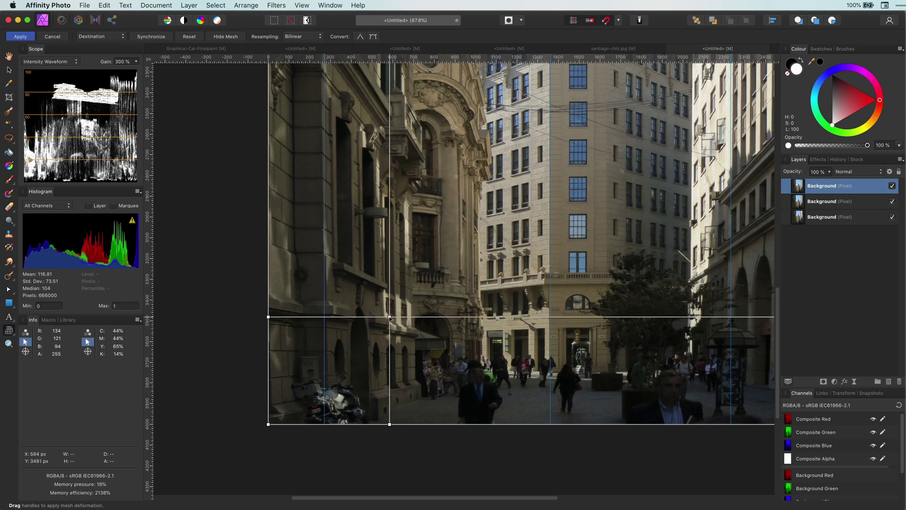
{"action": "double_click", "coordinate": [325, 318]}
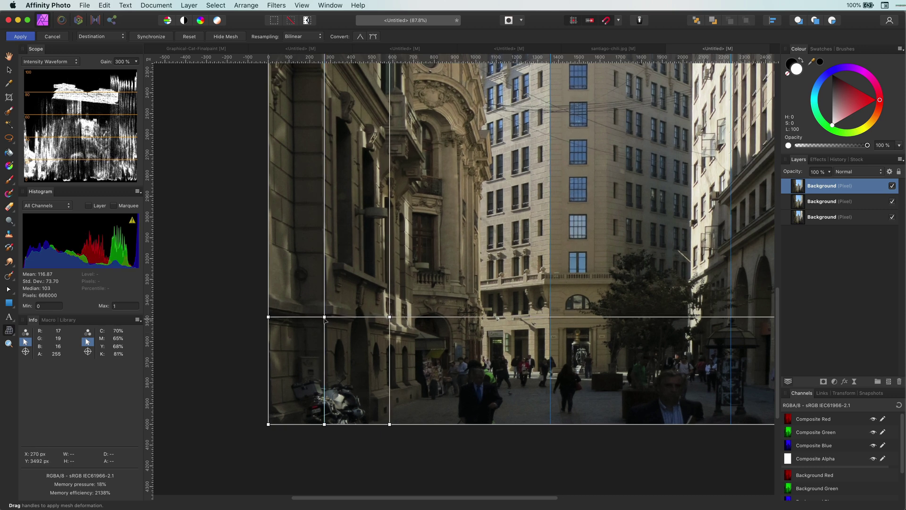
{"action": "double_click", "coordinate": [324, 277]}
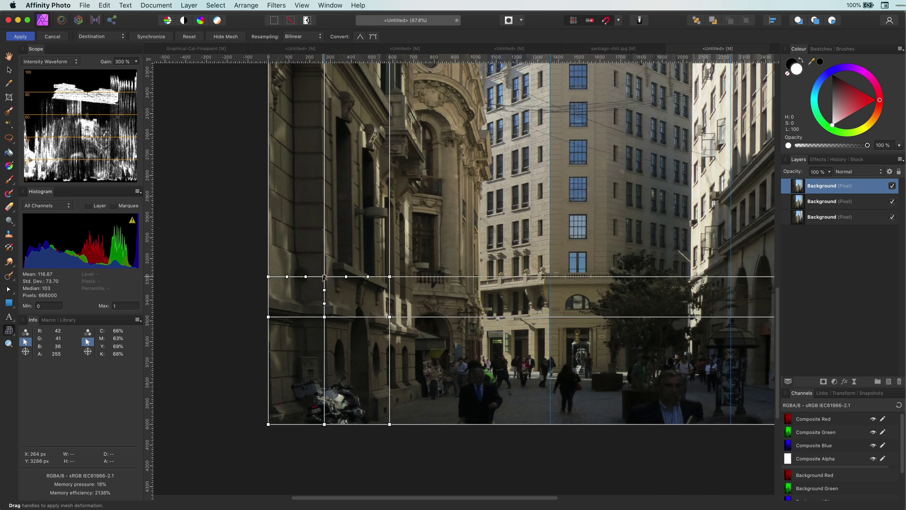
Step: Shift the mesh nodes at the left building's base slightly left to straighten its vertical edge, and apply the warp
{"action": "left_click_drag", "start_coordinate": [324, 424], "coordinate": [321, 426]}
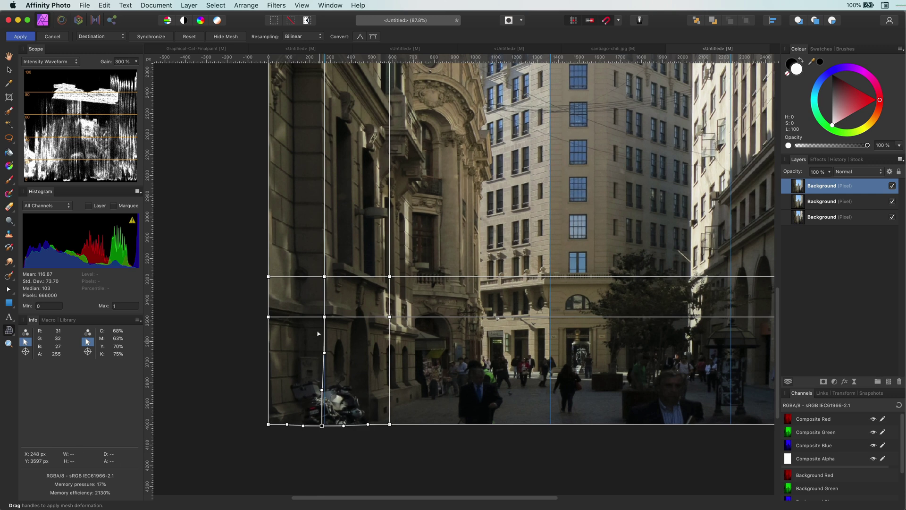
{"action": "left_click_drag", "start_coordinate": [324, 317], "coordinate": [324, 318]}
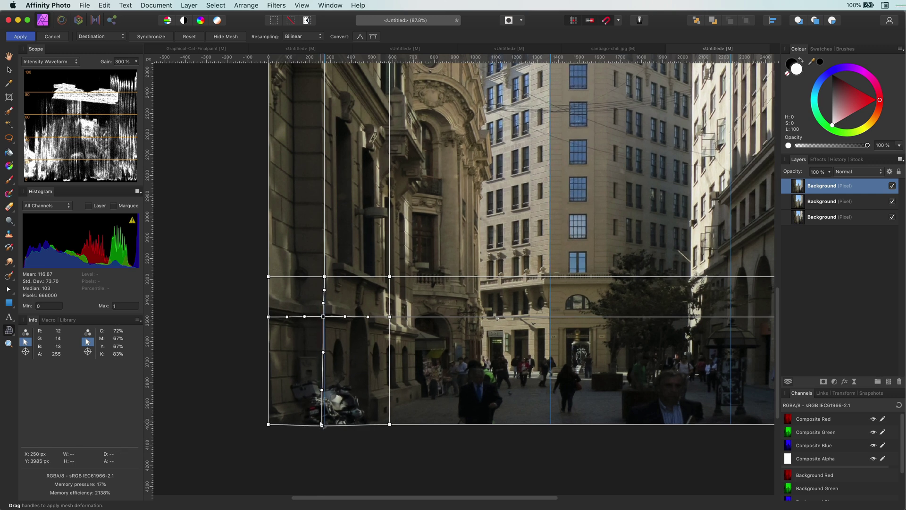
{"action": "left_click", "coordinate": [19, 37]}
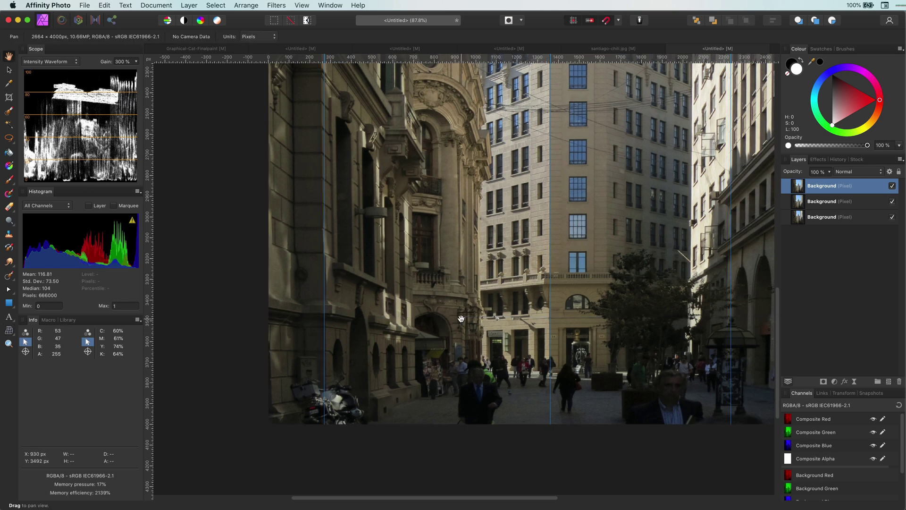
Step: Draw a straight Pen line along the upper cornice of the right building
{"action": "key", "text": "super+0"}
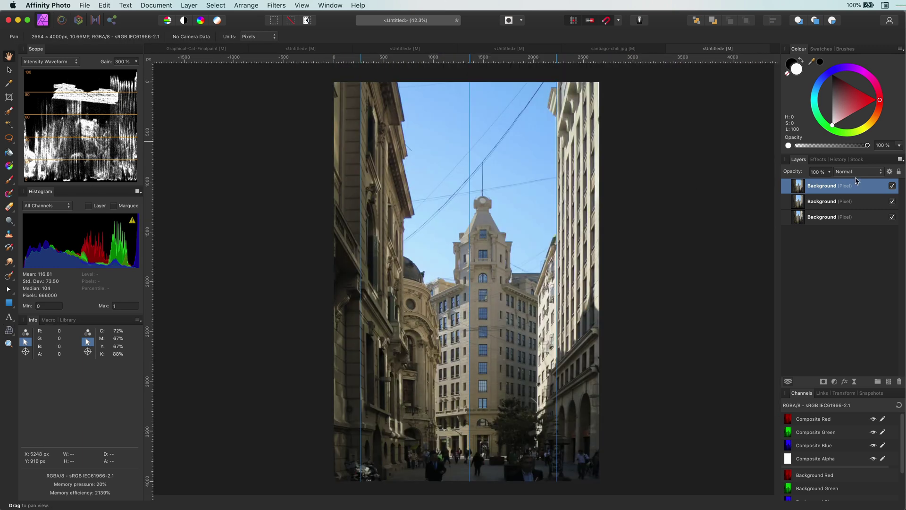
{"action": "left_click", "coordinate": [9, 289]}
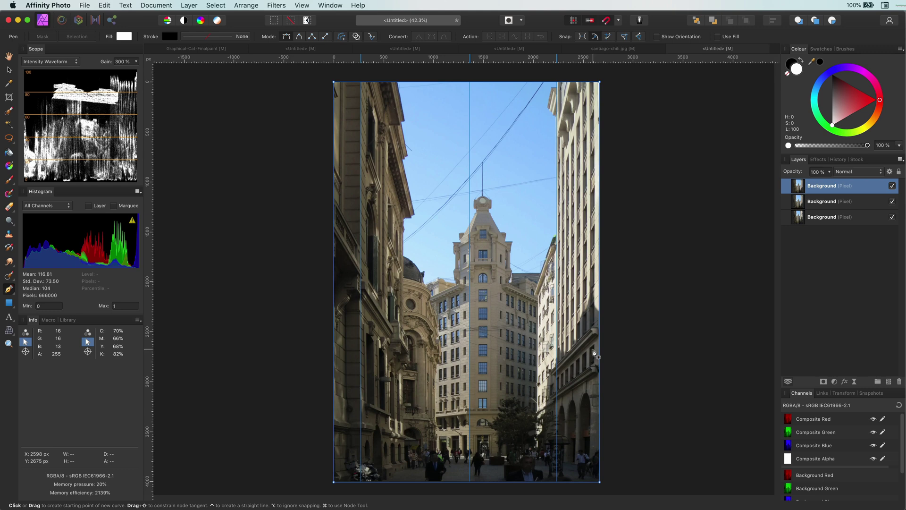
{"action": "scroll", "coordinate": [590, 321], "scroll_direction": "up", "scroll_amount": 3}
{"action": "left_click", "coordinate": [594, 307]}
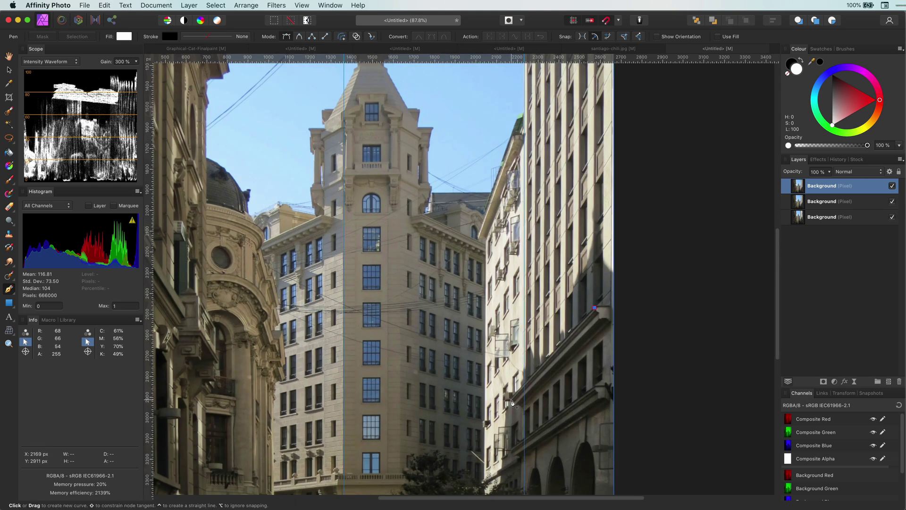
{"action": "left_click", "coordinate": [509, 400]}
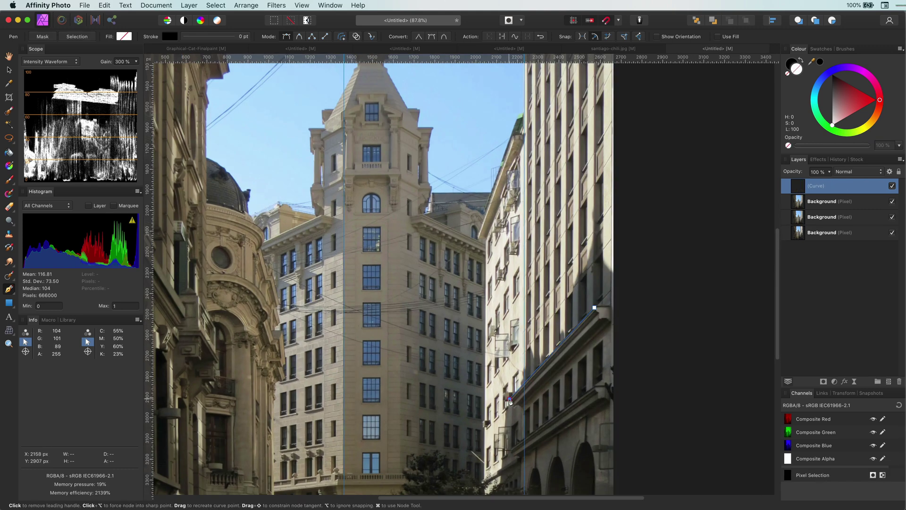
Step: Give the cornice line a 9 pt red stroke and extend its lower end toward the central building's entrance
{"action": "left_click", "coordinate": [201, 37]}
{"action": "left_click_drag", "start_coordinate": [183, 65], "coordinate": [202, 65]}
{"action": "left_click_drag", "start_coordinate": [861, 98], "coordinate": [880, 99]}
{"action": "key", "text": "v"}
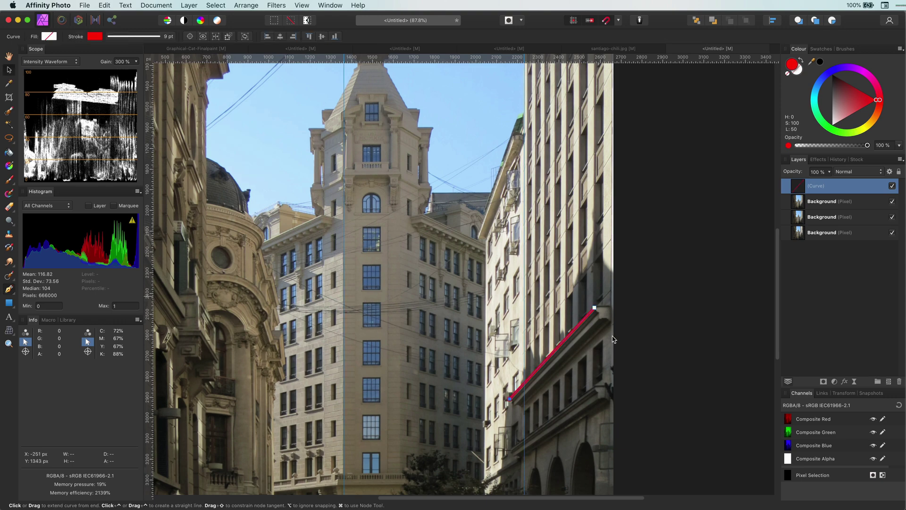
{"action": "scroll", "coordinate": [612, 339], "scroll_direction": "down", "scroll_amount": 5}
{"action": "left_click_drag", "start_coordinate": [510, 223], "coordinate": [372, 372]}
Step: Duplicate the red line and align the copy with the lower cornice above the right building's arches
{"action": "key", "text": "super+j"}
{"action": "left_click_drag", "start_coordinate": [585, 143], "coordinate": [595, 213]}
{"action": "key", "text": "a"}
{"action": "left_click_drag", "start_coordinate": [387, 403], "coordinate": [507, 273]}
{"action": "scroll", "coordinate": [516, 275], "scroll_direction": "up", "scroll_amount": 3}
{"action": "scroll", "coordinate": [448, 343], "scroll_direction": "down", "scroll_amount": 3}
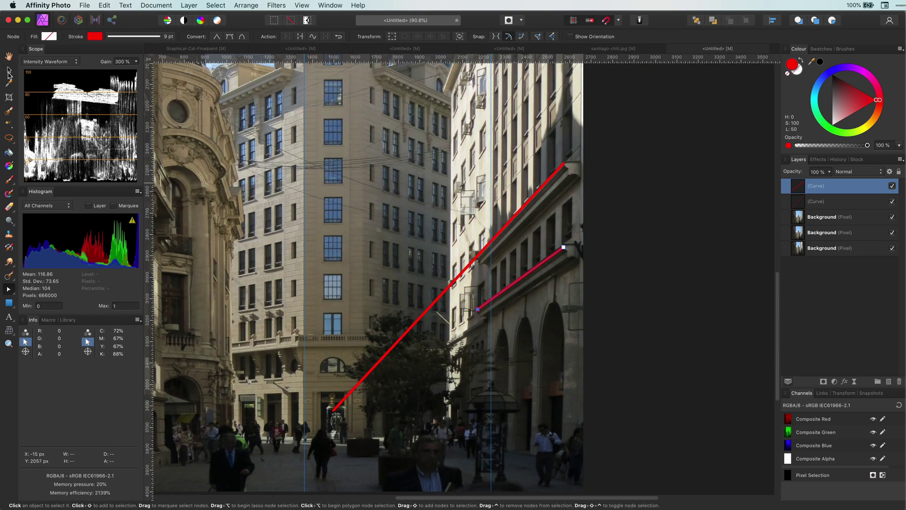
Step: Extend the lower cornice line past the trees so that it crosses the first red line near the street
{"action": "left_click", "coordinate": [9, 70]}
{"action": "left_click_drag", "start_coordinate": [477, 309], "coordinate": [305, 441]}
{"action": "left_click", "coordinate": [384, 357]}
{"action": "scroll", "coordinate": [378, 396], "scroll_direction": "up", "scroll_amount": 4}
Step: Duplicate the red line and align the copy with the window ledges above the right building's upper cornice
{"action": "left_click", "coordinate": [447, 416]}
{"action": "key", "text": "super+j"}
{"action": "left_click_drag", "start_coordinate": [447, 414], "coordinate": [458, 280]}
{"action": "key", "text": "a"}
{"action": "left_click_drag", "start_coordinate": [312, 384], "coordinate": [491, 293]}
{"action": "scroll", "coordinate": [491, 293], "scroll_direction": "up", "scroll_amount": 5}
{"action": "scroll", "coordinate": [295, 371], "scroll_direction": "down", "scroll_amount": 3}
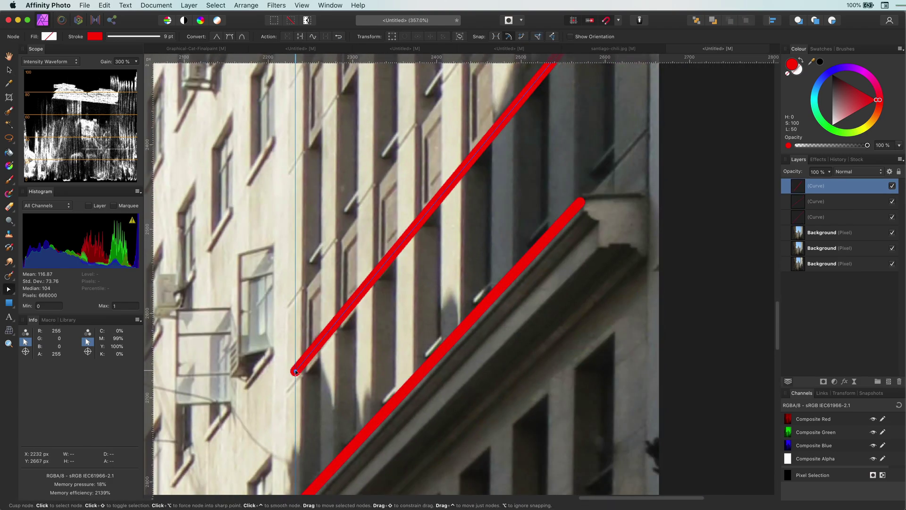
{"action": "left_click_drag", "start_coordinate": [295, 371], "coordinate": [306, 371]}
Step: Extend the lower end of the new red line down to the street, crossing the other two near the entrance
{"action": "scroll", "coordinate": [307, 371], "scroll_direction": "down", "scroll_amount": 6}
{"action": "left_click_drag", "start_coordinate": [541, 253], "coordinate": [401, 427]}
{"action": "scroll", "coordinate": [424, 401], "scroll_direction": "up", "scroll_amount": 5}
{"action": "key", "text": "v"}
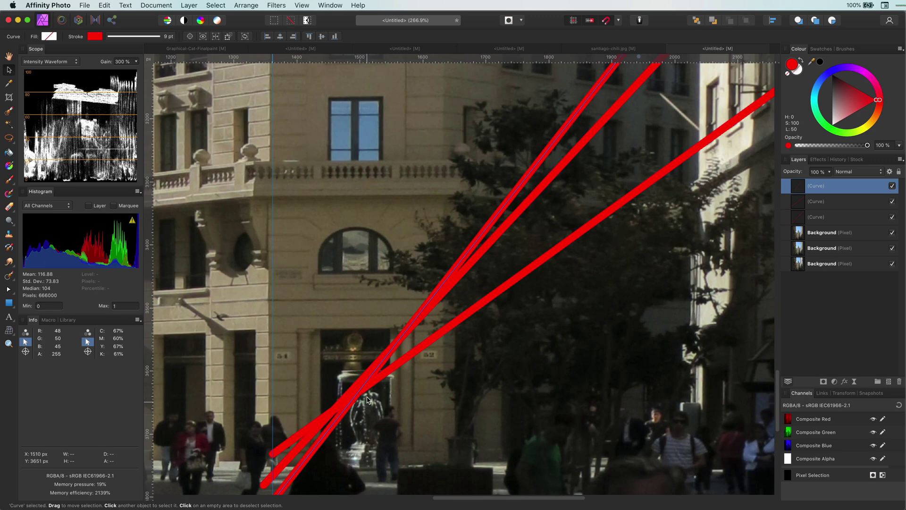
Step: Group the three red lines and add a visible second group of red lines tracing the left building
{"action": "scroll", "coordinate": [367, 400], "scroll_direction": "down", "scroll_amount": 8}
{"action": "left_click", "coordinate": [835, 218], "text": "shift"}
{"action": "key", "text": "super+g"}
{"action": "key", "text": "super+v"}
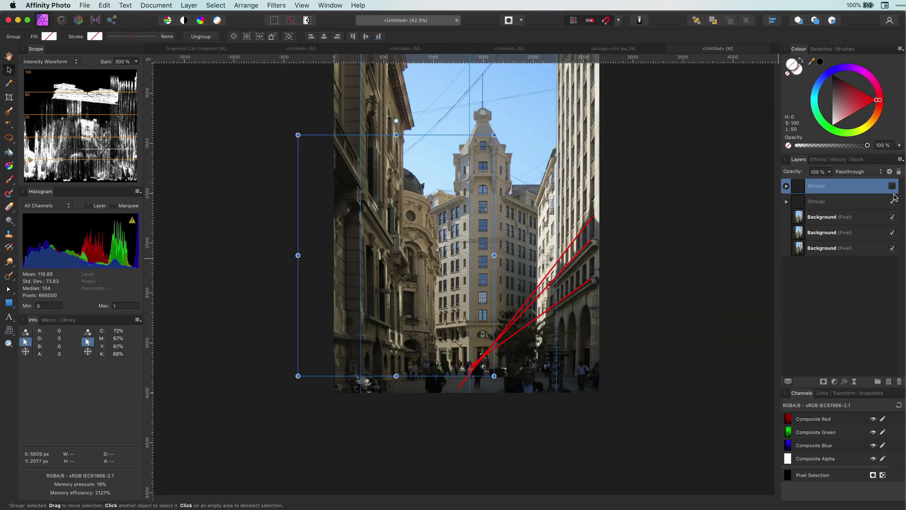
{"action": "left_click", "coordinate": [892, 186]}
{"action": "scroll", "coordinate": [384, 263], "scroll_direction": "up", "scroll_amount": 3}
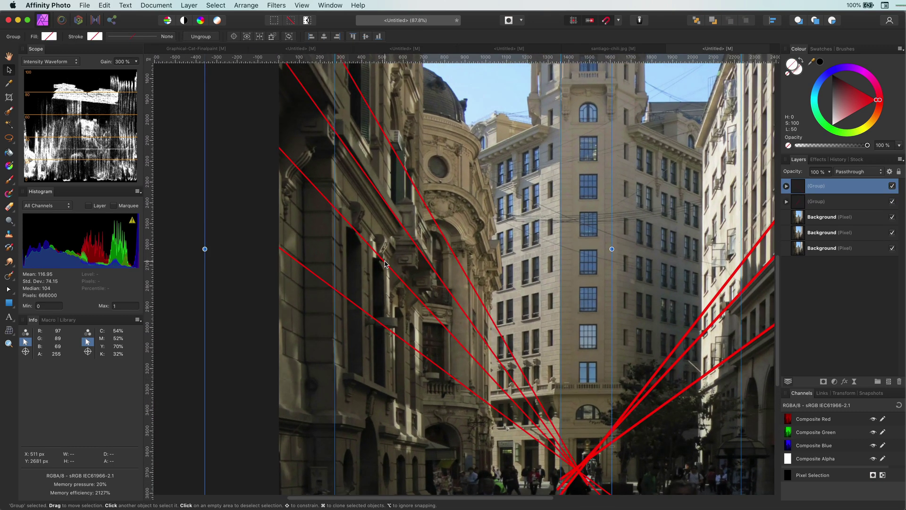
{"action": "scroll", "coordinate": [384, 264], "scroll_direction": "up", "scroll_amount": 3}
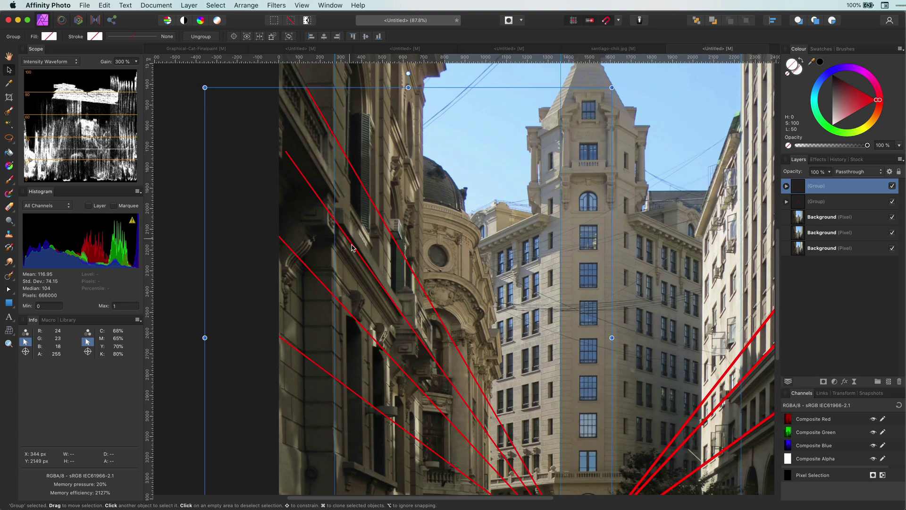
{"action": "scroll", "coordinate": [302, 189], "scroll_direction": "down", "scroll_amount": 4}
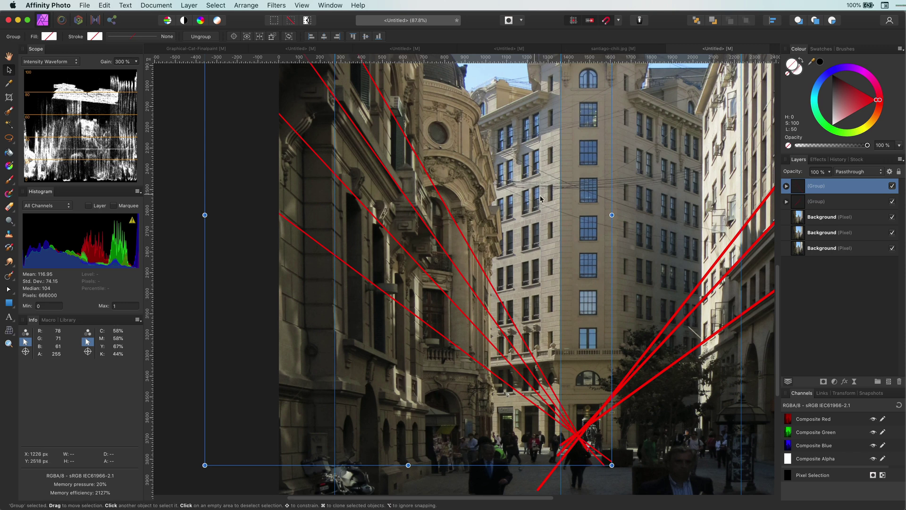
Step: Move the central vertical guide to the point where the red lines cross, and hide both line groups
{"action": "left_click_drag", "start_coordinate": [559, 200], "coordinate": [578, 202]}
{"action": "left_click", "coordinate": [892, 186]}
{"action": "left_click", "coordinate": [891, 201]}
{"action": "key", "text": "Escape"}
{"action": "scroll", "coordinate": [462, 279], "scroll_direction": "down", "scroll_amount": 4}
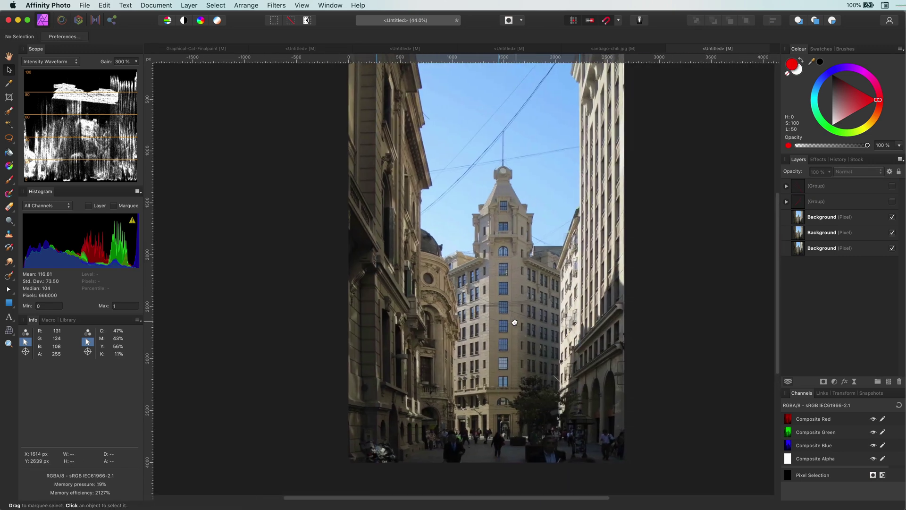
Step: Start the Perspective tool on the uppermost Background layer with its planes set to Dual plane
{"action": "scroll", "coordinate": [461, 278], "scroll_direction": "up", "scroll_amount": 1}
{"action": "left_click", "coordinate": [799, 222]}
{"action": "key", "text": "super+0"}
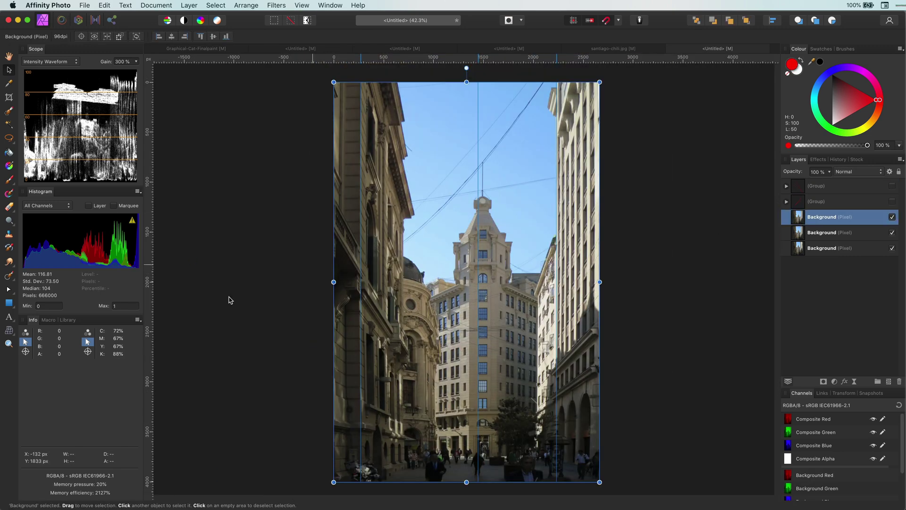
{"action": "left_click", "coordinate": [18, 336]}
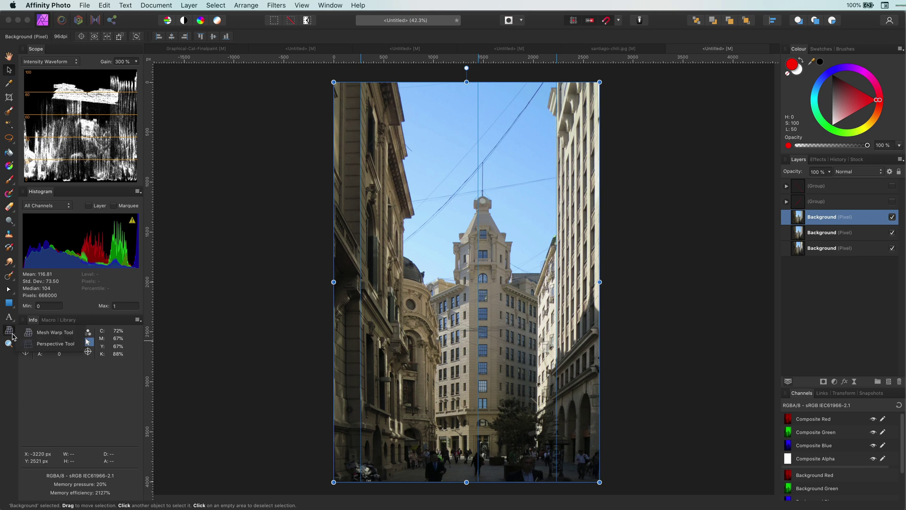
{"action": "left_click", "coordinate": [42, 347]}
{"action": "left_click", "coordinate": [700, 431]}
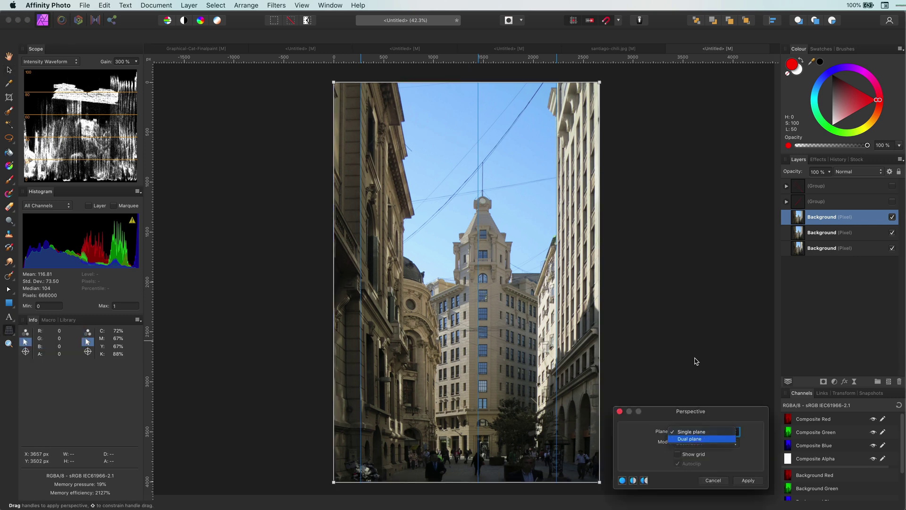
{"action": "left_click", "coordinate": [698, 442]}
{"action": "left_click", "coordinate": [688, 442]}
{"action": "left_click", "coordinate": [686, 435]}
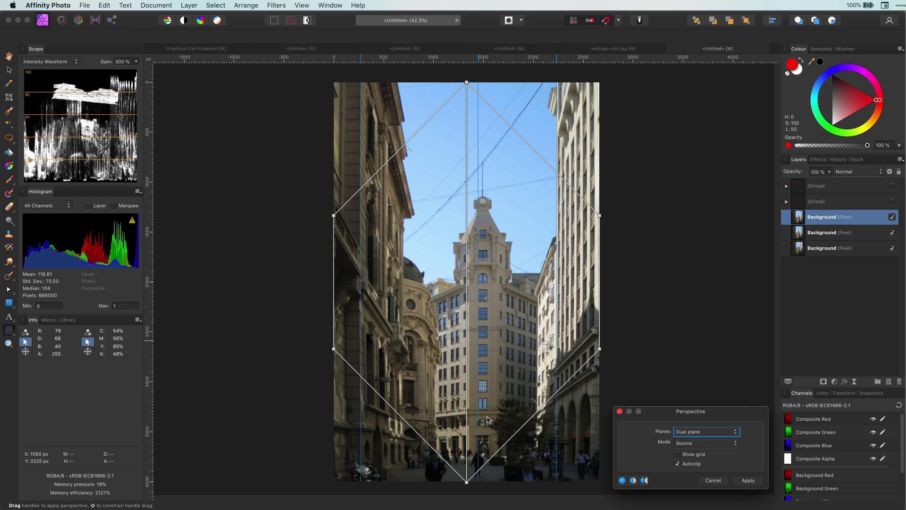
Step: Shift the seam between the two perspective planes slightly right at its lower and upper ends in Source mode
{"action": "scroll", "coordinate": [475, 427], "scroll_direction": "up", "scroll_amount": 5}
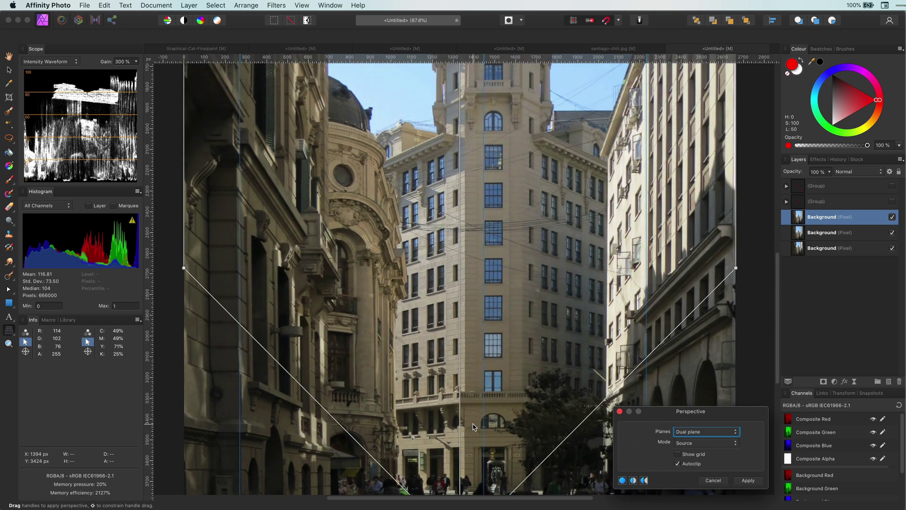
{"action": "scroll", "coordinate": [475, 427], "scroll_direction": "down", "scroll_amount": 5}
{"action": "left_click_drag", "start_coordinate": [460, 460], "coordinate": [466, 461]}
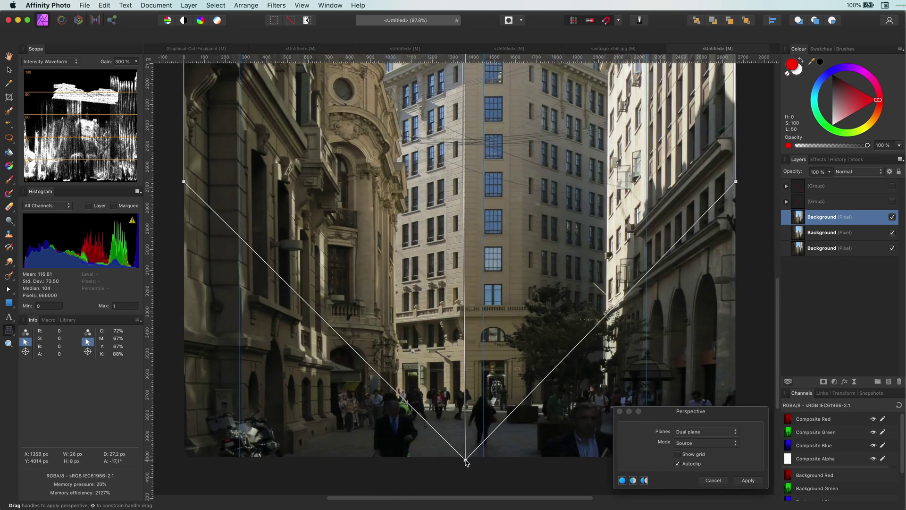
{"action": "scroll", "coordinate": [465, 462], "scroll_direction": "up", "scroll_amount": 15}
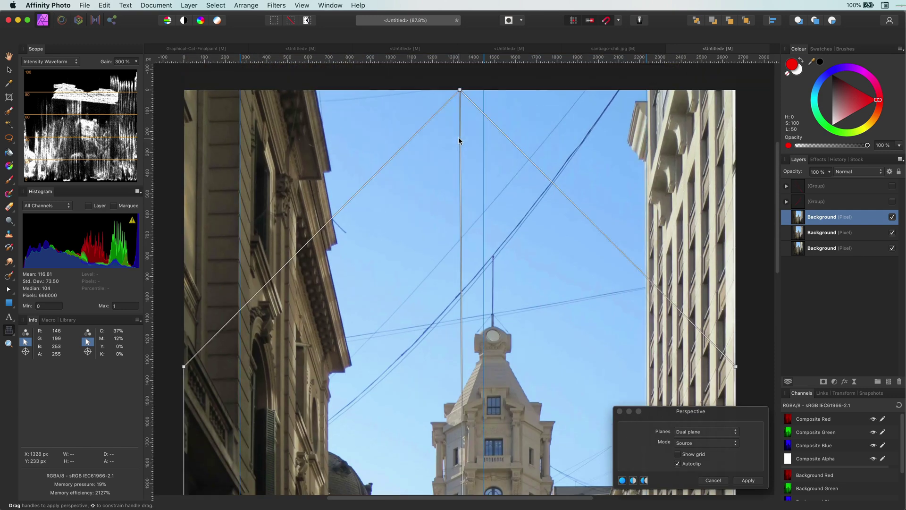
{"action": "key", "text": "super+0"}
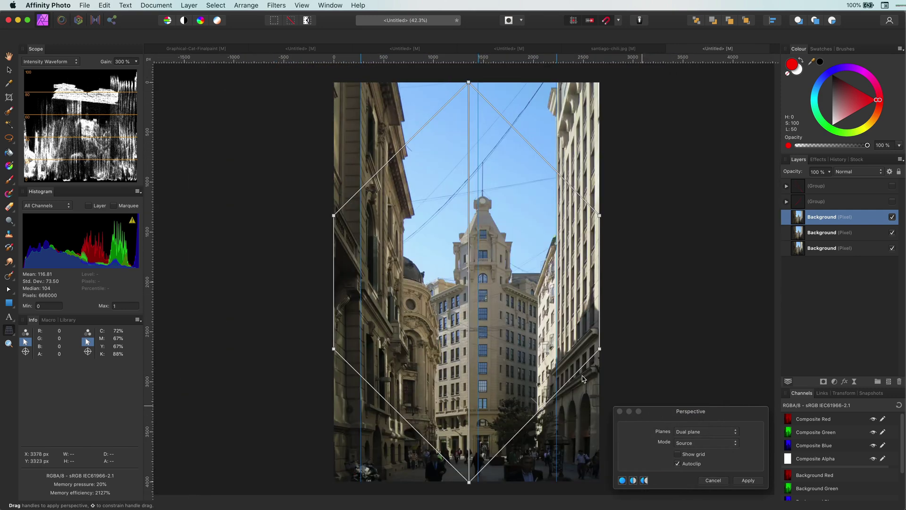
Step: In Destination mode, shift the plane seam left until the tower's axis meets the central guide, and apply the perspective
{"action": "left_click", "coordinate": [705, 443]}
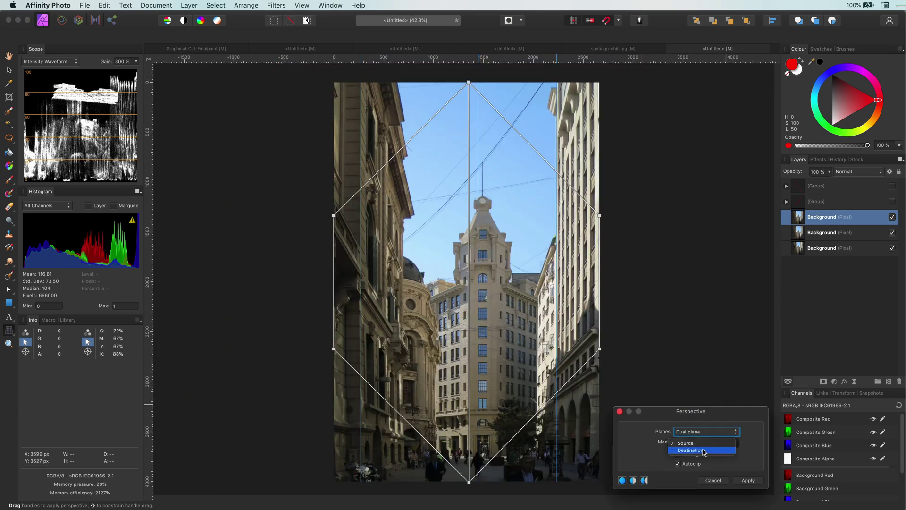
{"action": "left_click", "coordinate": [703, 450]}
{"action": "left_click_drag", "start_coordinate": [470, 83], "coordinate": [463, 83]}
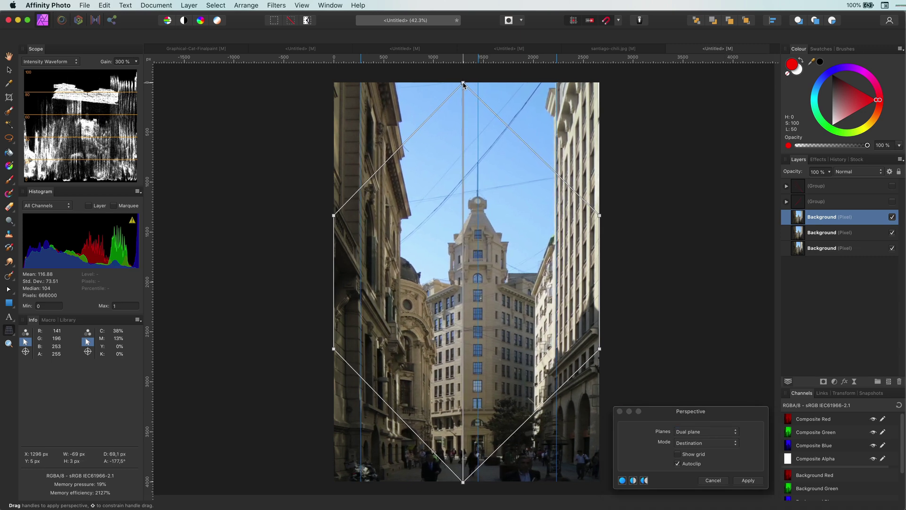
{"action": "scroll", "coordinate": [478, 194], "scroll_direction": "up", "scroll_amount": 5}
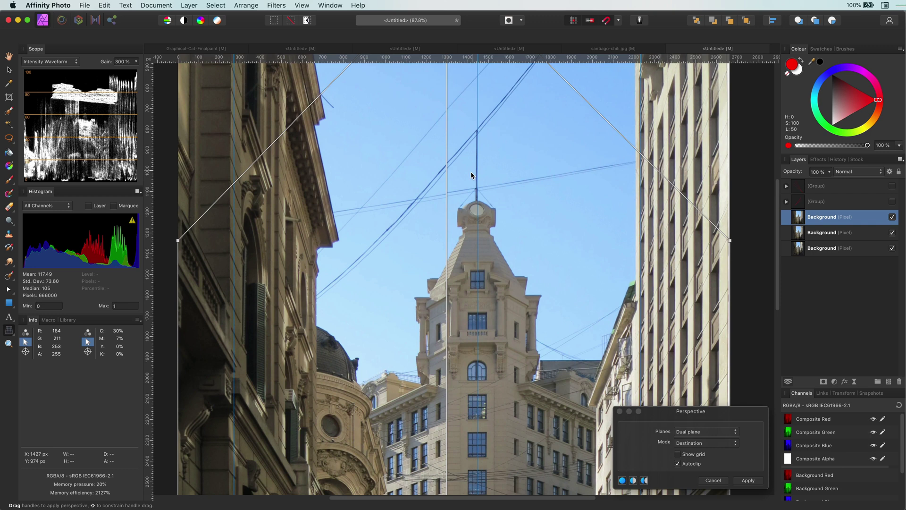
{"action": "scroll", "coordinate": [475, 175], "scroll_direction": "down", "scroll_amount": 10}
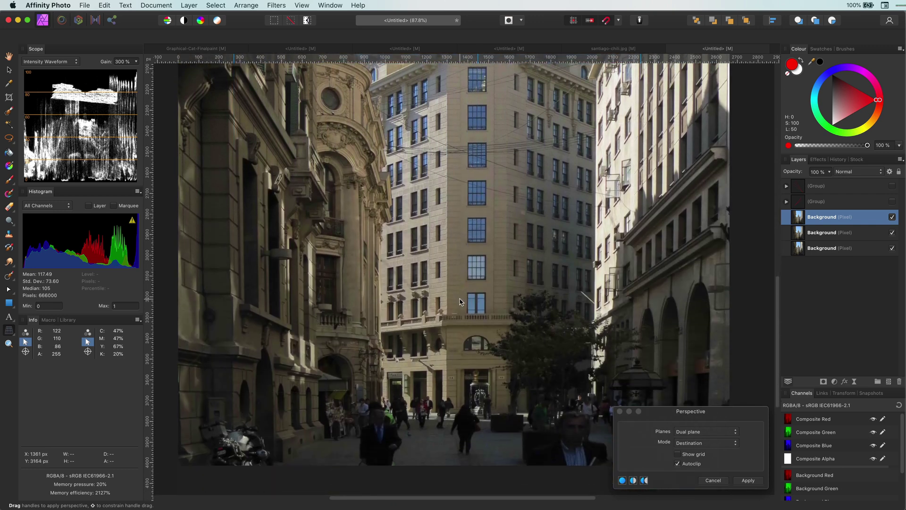
{"action": "scroll", "coordinate": [545, 330], "scroll_direction": "down", "scroll_amount": 5}
{"action": "left_click", "coordinate": [748, 480]}
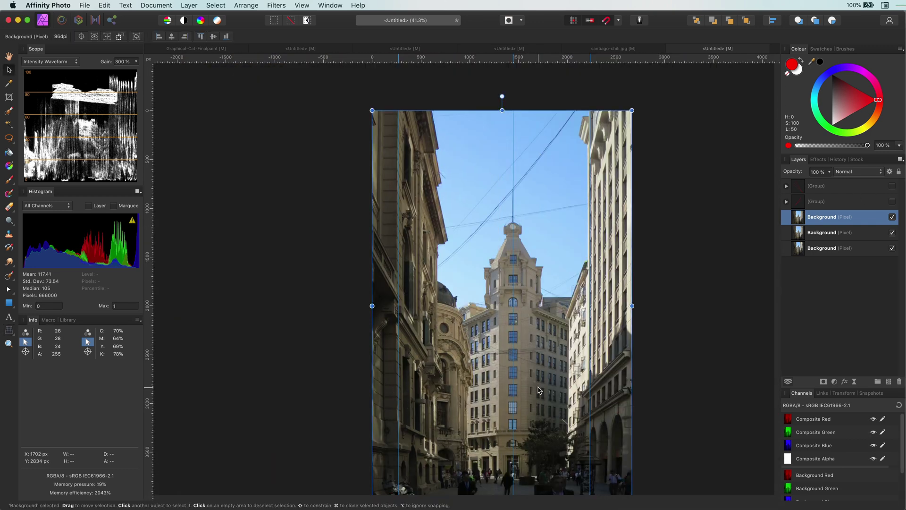
Step: Compare the photo with and without the dual-plane correction by toggling the uppermost Background layer's visibility
{"action": "left_click", "coordinate": [891, 218]}
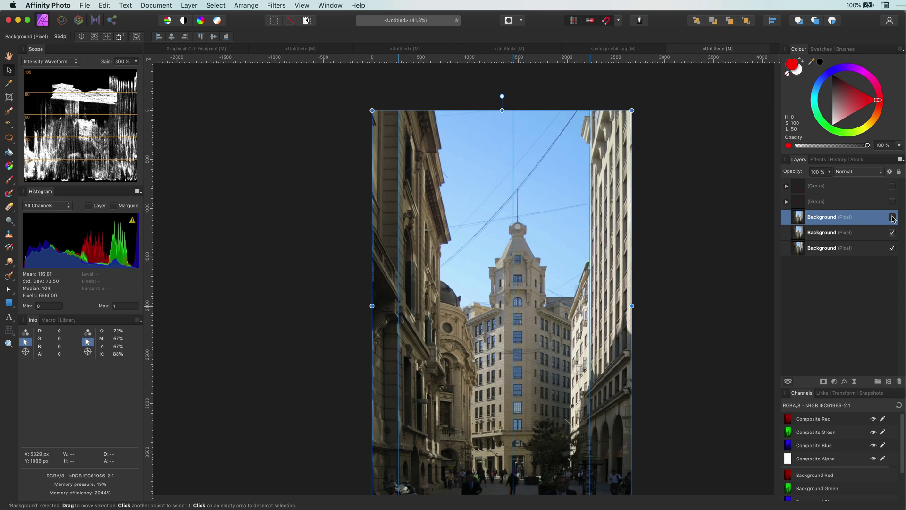
{"action": "left_click", "coordinate": [892, 218]}
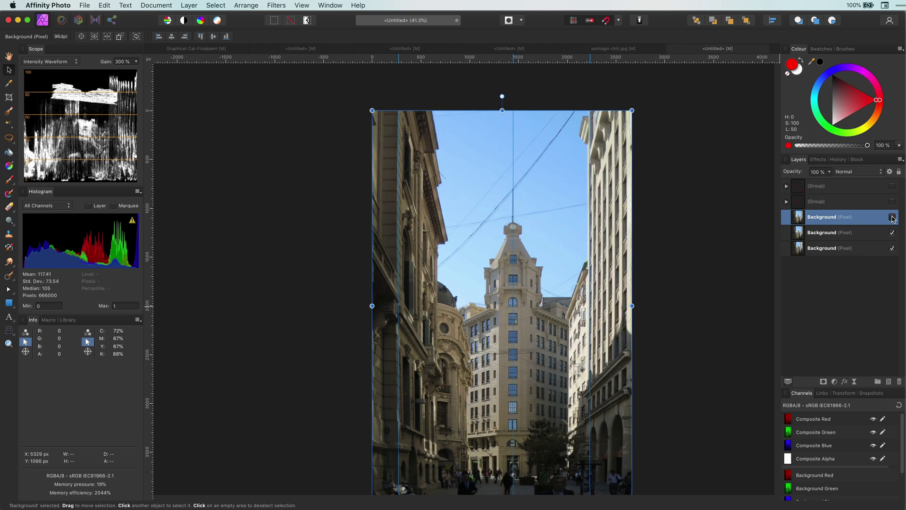
{"action": "left_click", "coordinate": [891, 218]}
{"action": "left_click", "coordinate": [891, 218]}
{"action": "key", "text": "super+0"}
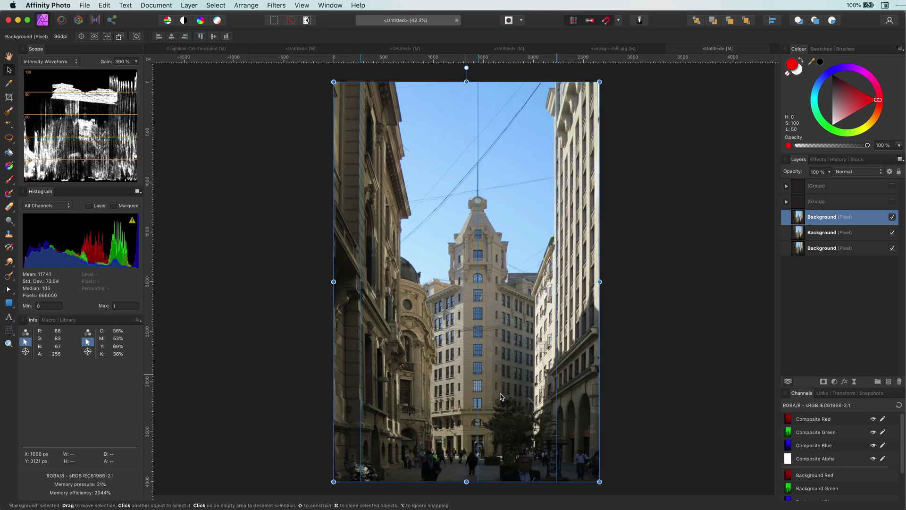
Step: Duplicate the corrected Background layer and inpaint the long diagonal wires crossing the sky
{"action": "key", "text": "super+j"}
{"action": "scroll", "coordinate": [400, 148], "scroll_direction": "up", "scroll_amount": 4}
{"action": "key", "text": "j"}
{"action": "mouse_move", "coordinate": [405, 329]}
{"action": "left_mouse_down"}
{"action": "mouse_move", "coordinate": [455, 276]}
{"action": "mouse_move", "coordinate": [494, 185]}
{"action": "left_mouse_up"}
{"action": "scroll", "coordinate": [502, 277], "scroll_direction": "up", "scroll_amount": 3}
{"action": "left_click_drag", "start_coordinate": [679, 110], "coordinate": [522, 294]}
{"action": "left_click_drag", "start_coordinate": [403, 224], "coordinate": [416, 239]}
{"action": "left_click_drag", "start_coordinate": [642, 110], "coordinate": [502, 268]}
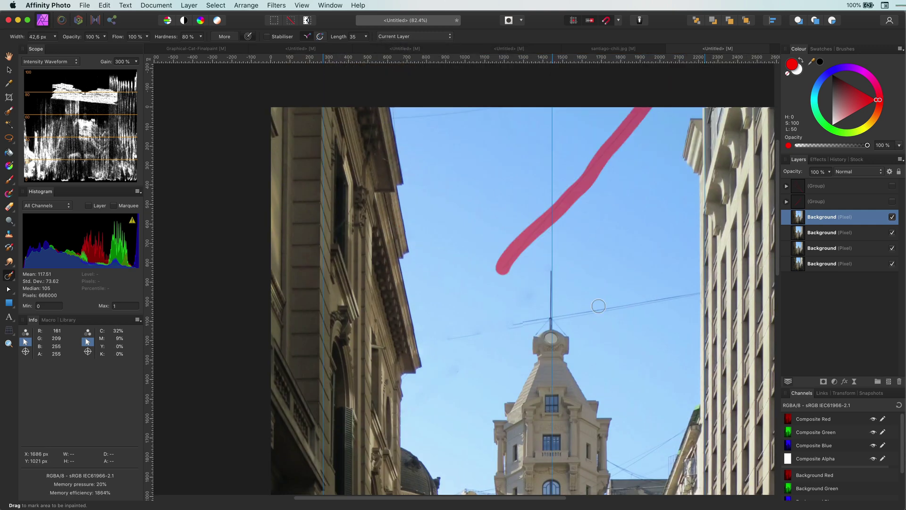
Step: Inpaint the near-horizontal wire behind the spire and the remaining wires in the sky beside the tower
{"action": "left_click_drag", "start_coordinate": [696, 293], "coordinate": [437, 341]}
{"action": "left_click_drag", "start_coordinate": [445, 379], "coordinate": [471, 348]}
{"action": "scroll", "coordinate": [471, 349], "scroll_direction": "down", "scroll_amount": 2}
{"action": "left_click_drag", "start_coordinate": [687, 342], "coordinate": [636, 387]}
{"action": "scroll", "coordinate": [573, 247], "scroll_direction": "down", "scroll_amount": 2}
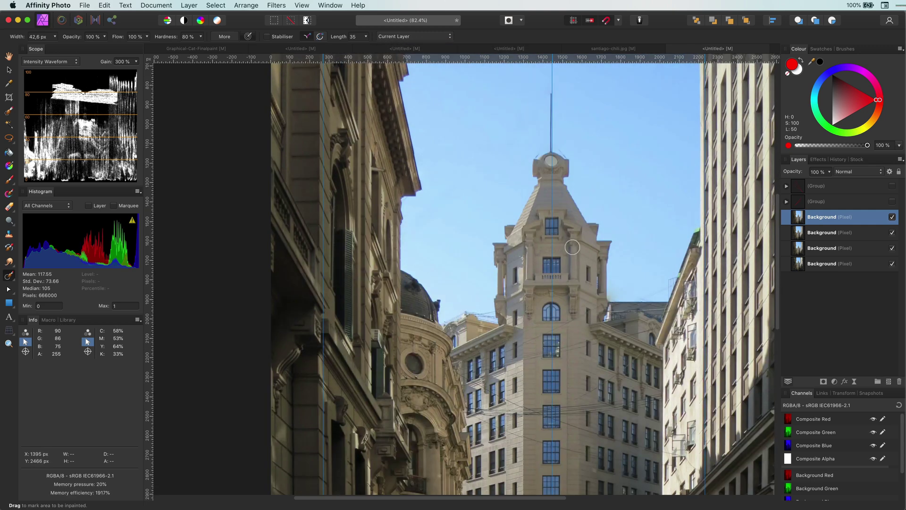
{"action": "scroll", "coordinate": [573, 247], "scroll_direction": "up", "scroll_amount": 3}
{"action": "scroll", "coordinate": [526, 361], "scroll_direction": "down", "scroll_amount": 1}
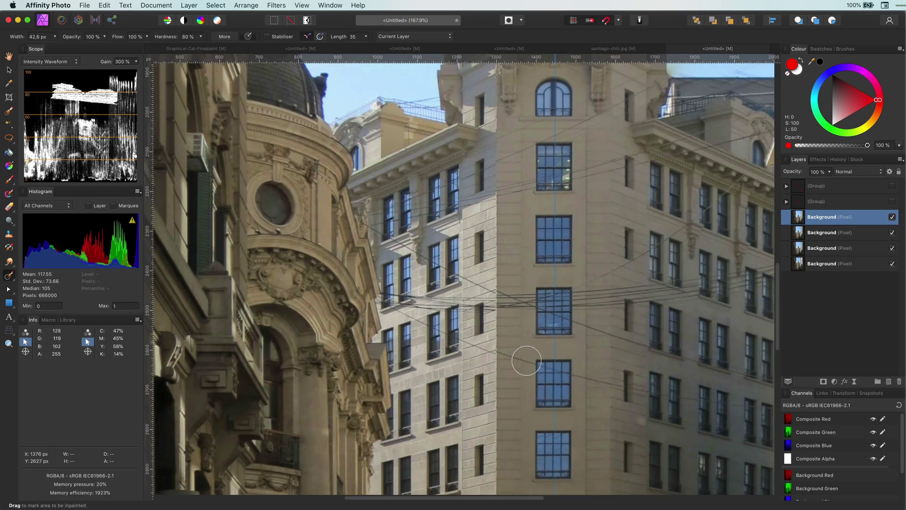
Step: Inpaint the wires crossing the central building's facade around its corner, using a brush 11.6 px wide
{"action": "scroll", "coordinate": [526, 360], "scroll_direction": "up", "scroll_amount": 3}
{"action": "left_click", "coordinate": [500, 398]}
{"action": "scroll", "coordinate": [504, 376], "scroll_direction": "up", "scroll_amount": 3}
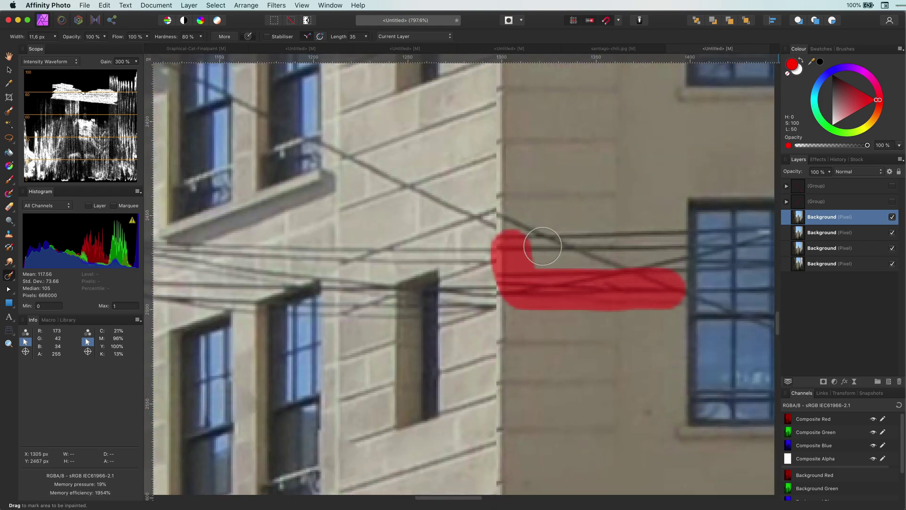
{"action": "left_click_drag", "start_coordinate": [491, 222], "coordinate": [324, 149]}
{"action": "scroll", "coordinate": [366, 243], "scroll_direction": "down", "scroll_amount": 5}
{"action": "scroll", "coordinate": [328, 368], "scroll_direction": "down", "scroll_amount": 5}
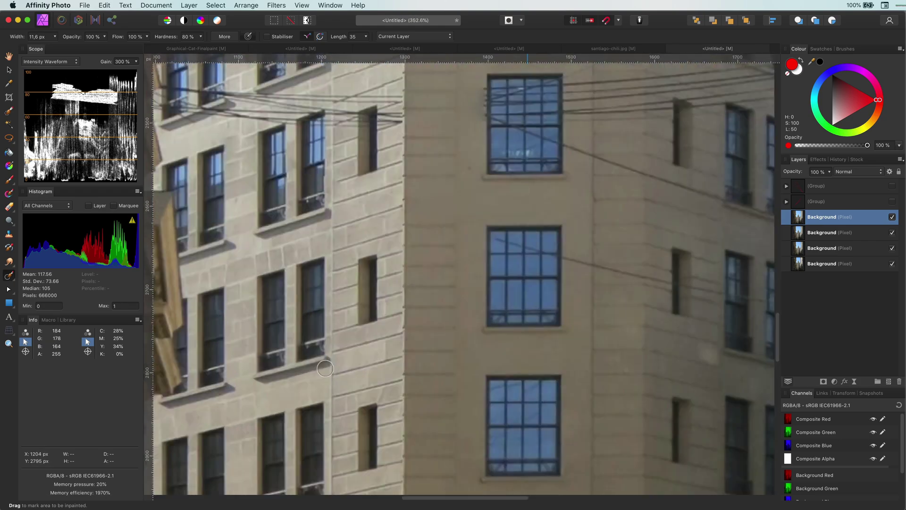
Step: Paste the colour-graded version of the photo as a new layer and hide the three Background copies above the original
{"action": "key", "text": "super+0"}
{"action": "key", "text": "super+v"}
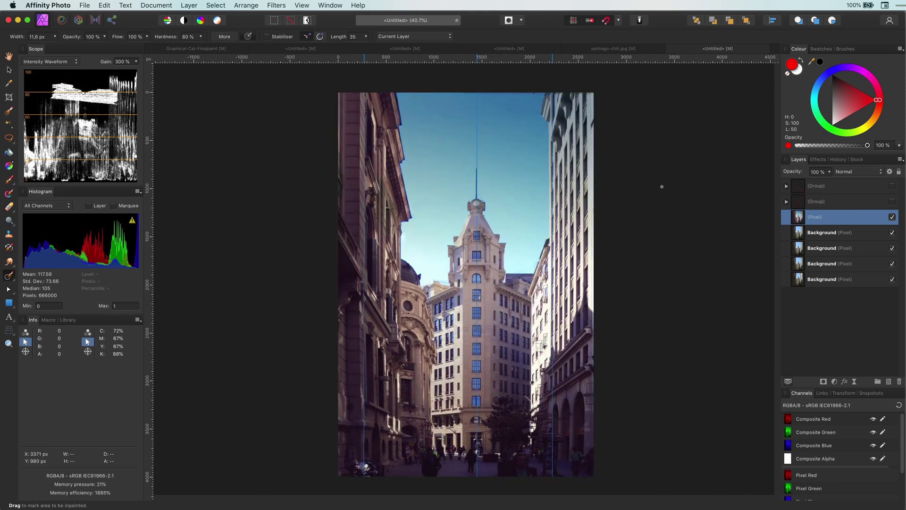
{"action": "left_click", "coordinate": [841, 233]}
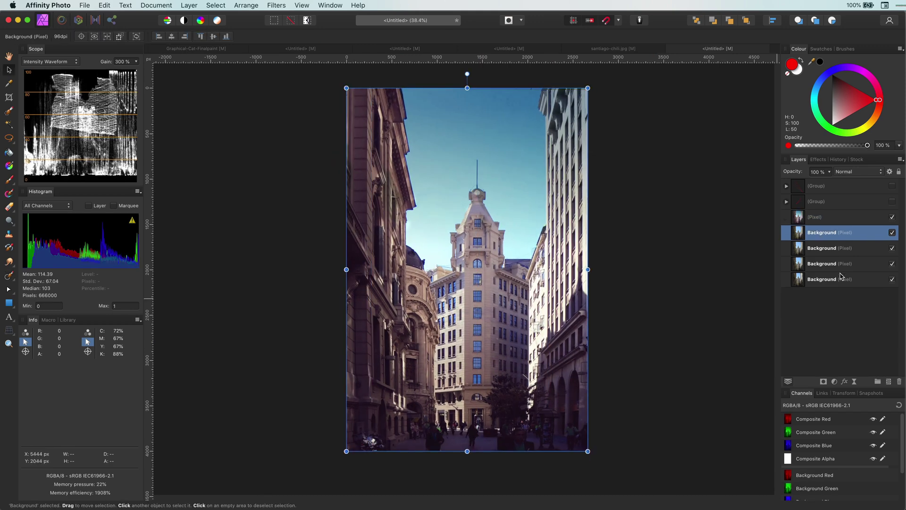
{"action": "left_click", "coordinate": [841, 278], "text": "shift"}
{"action": "left_click", "coordinate": [884, 265], "text": "shift"}
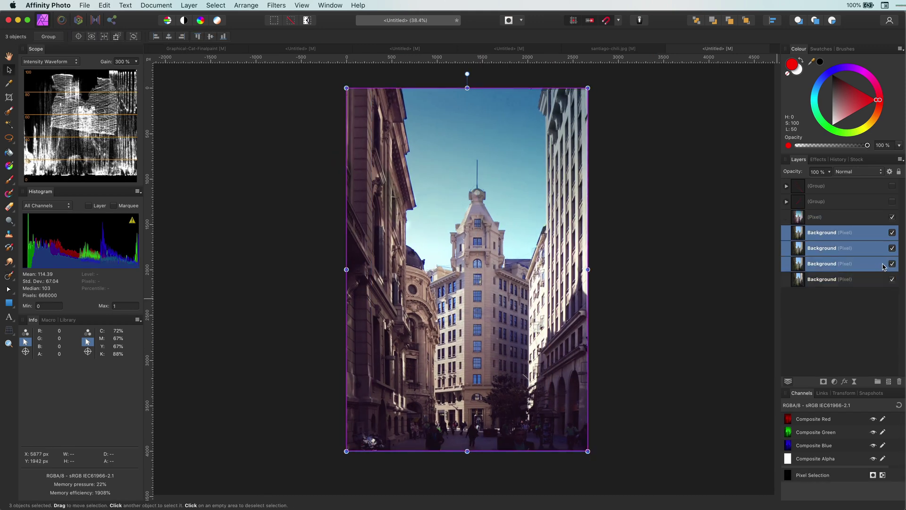
{"action": "left_click", "coordinate": [889, 218]}
Step: Compare the graded, corrected photo with the original by toggling the pasted pixel layer's visibility
{"action": "left_click", "coordinate": [892, 217]}
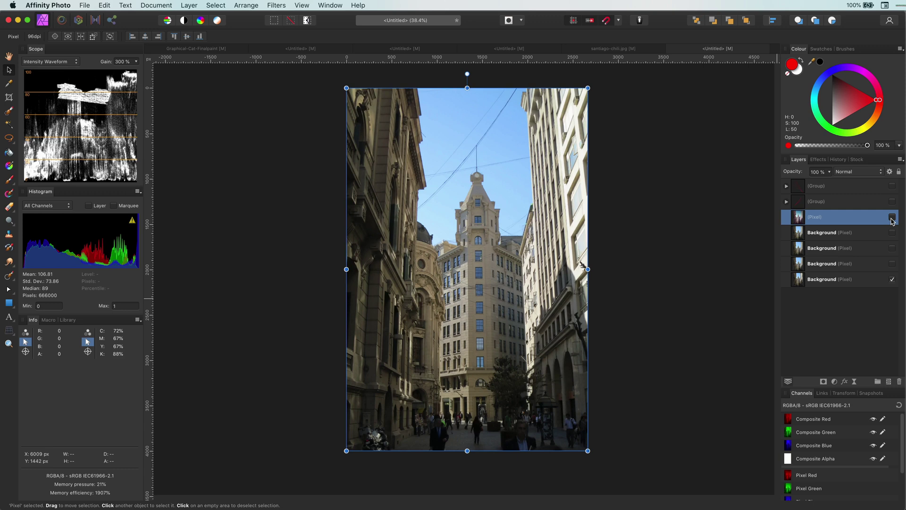
{"action": "left_click", "coordinate": [892, 217]}
{"action": "left_click", "coordinate": [892, 217]}
{"action": "left_click", "coordinate": [891, 217]}
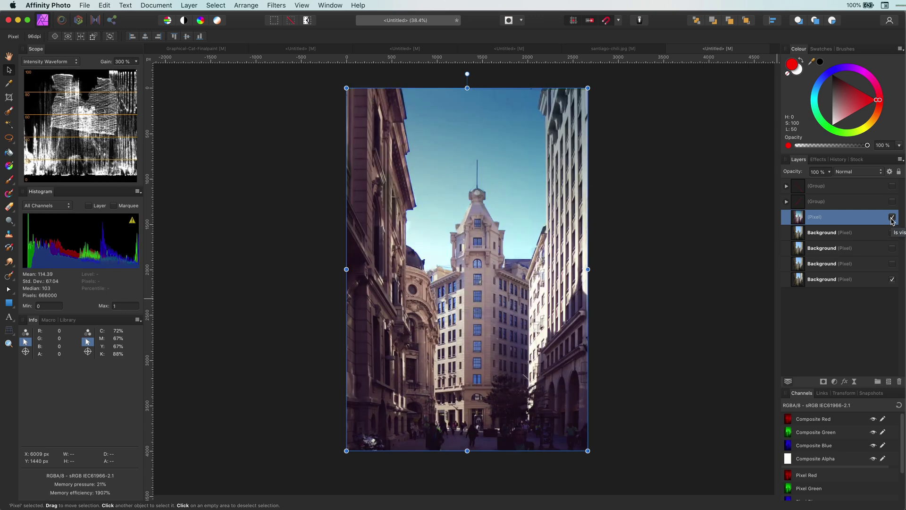
{"action": "left_click", "coordinate": [892, 218]}
{"action": "left_click", "coordinate": [892, 218]}
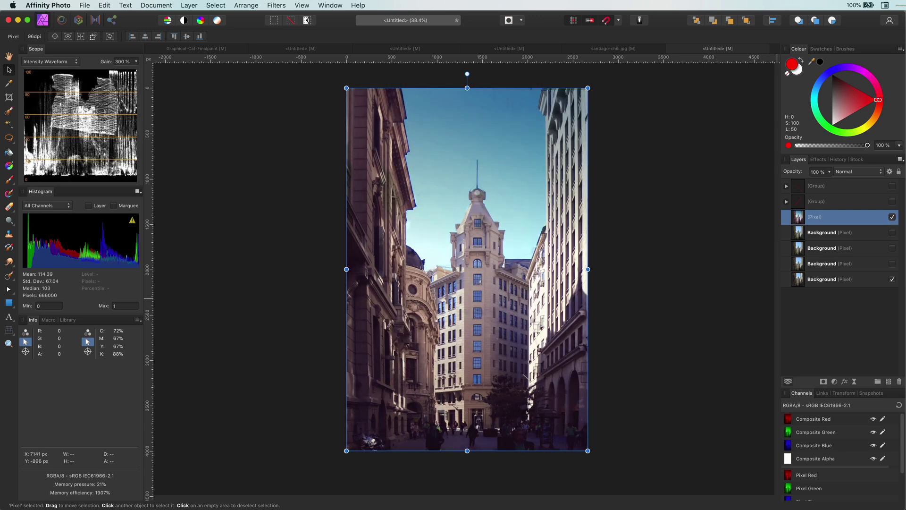